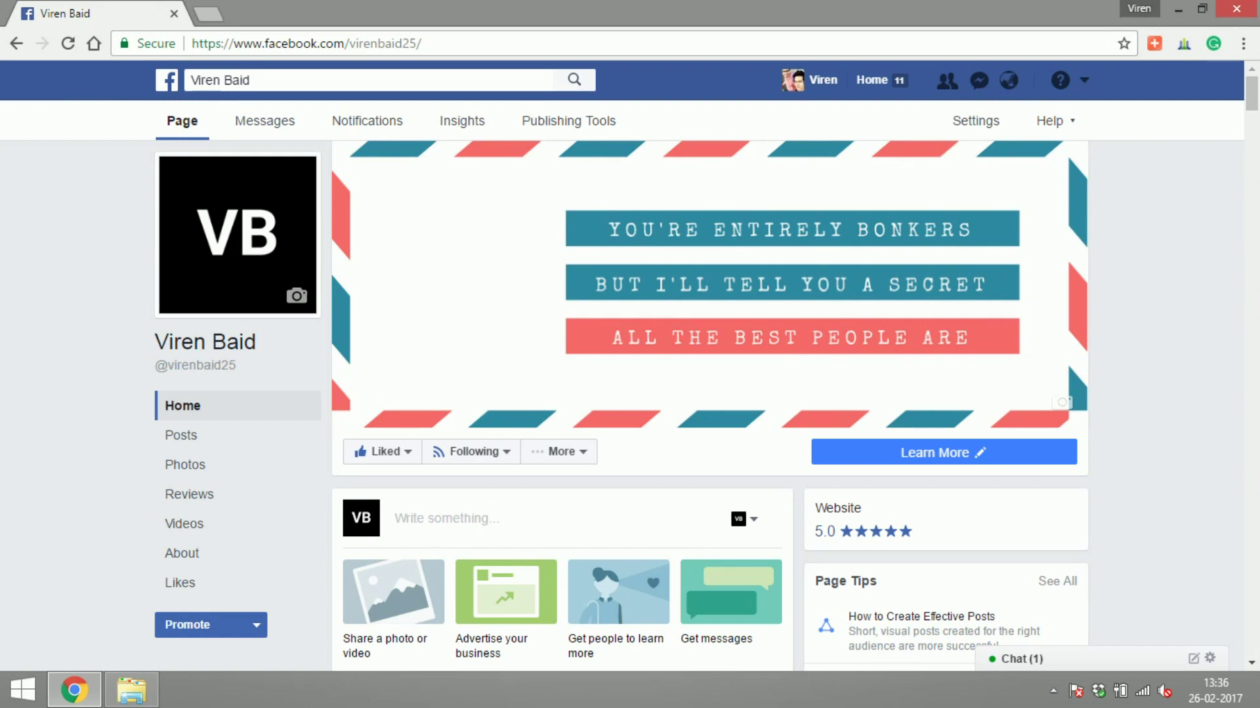
# Open Facebook Ads Manager using Manage Ads in the account menu
pyautogui.click(1083, 82)
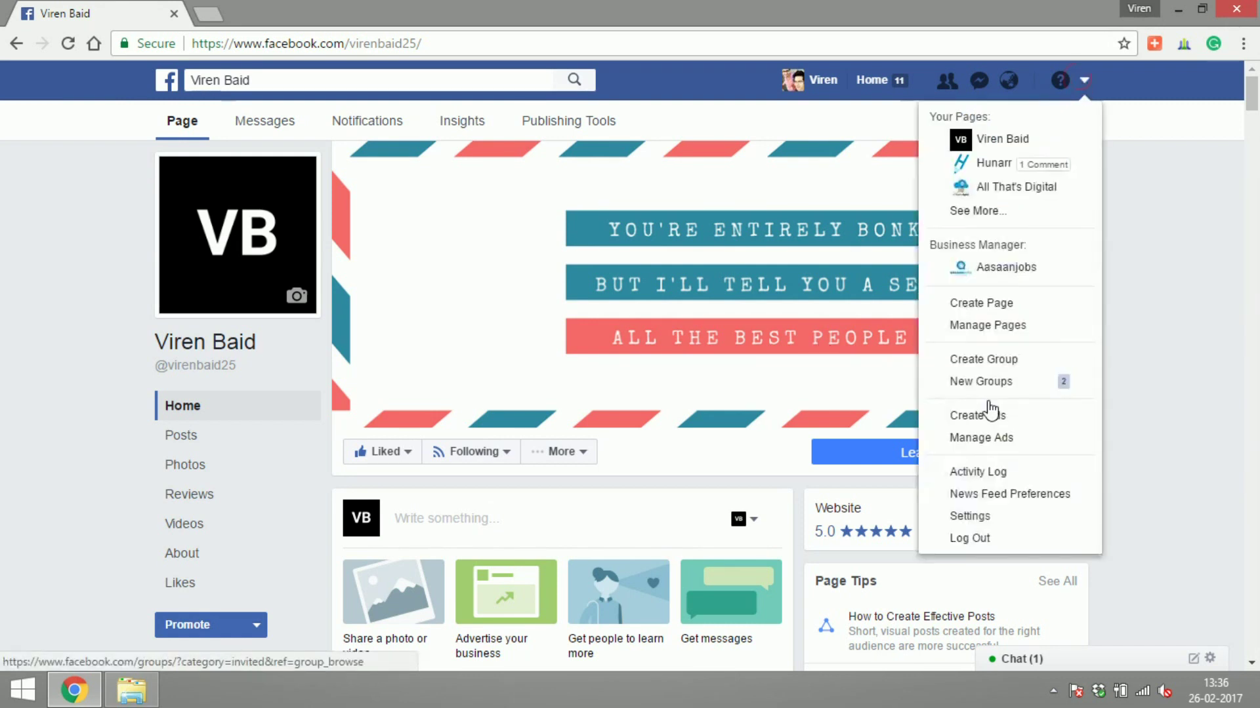
pyautogui.click(990, 438)
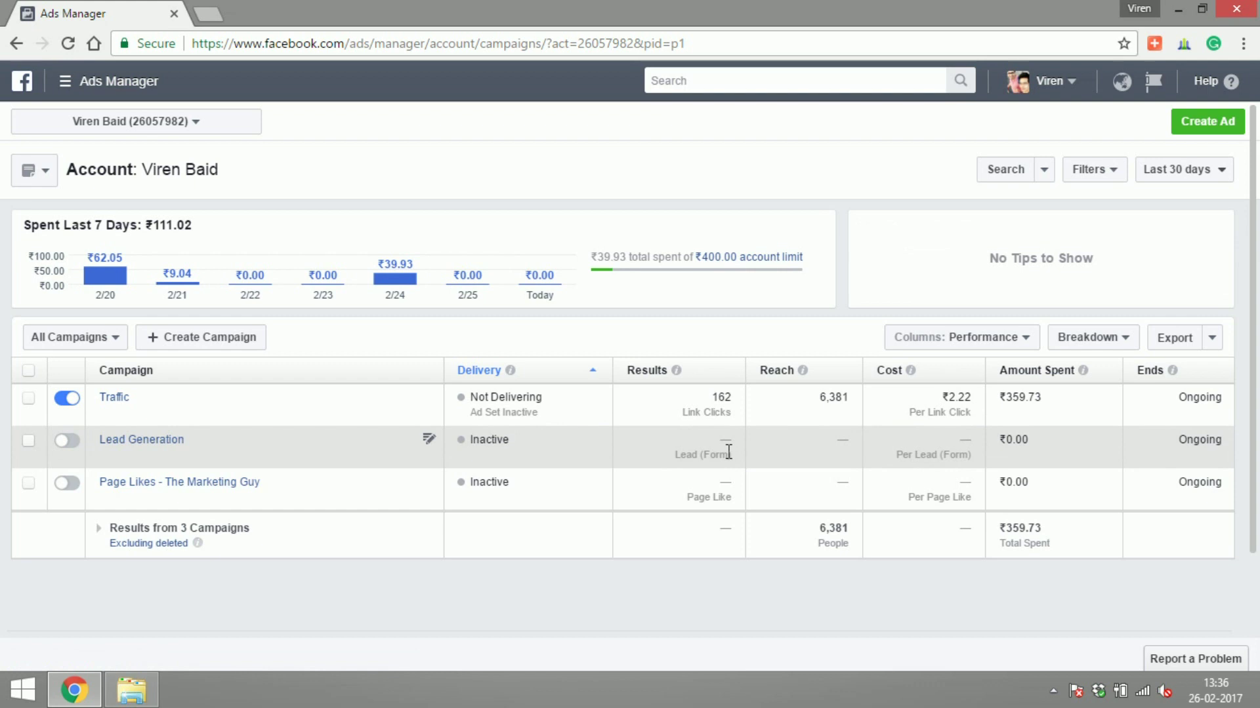
# Go to the Pixels page through All Tools and start setting up conversion tracking
pyautogui.click(83, 92)
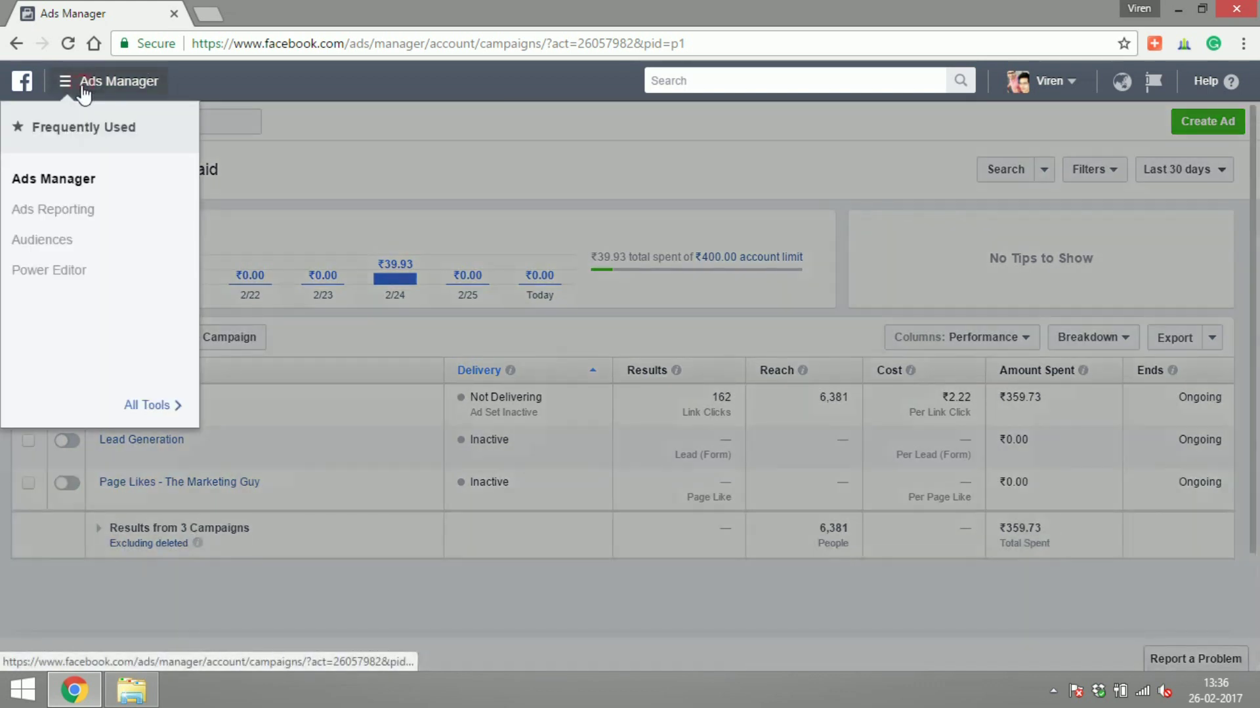
pyautogui.click(149, 407)
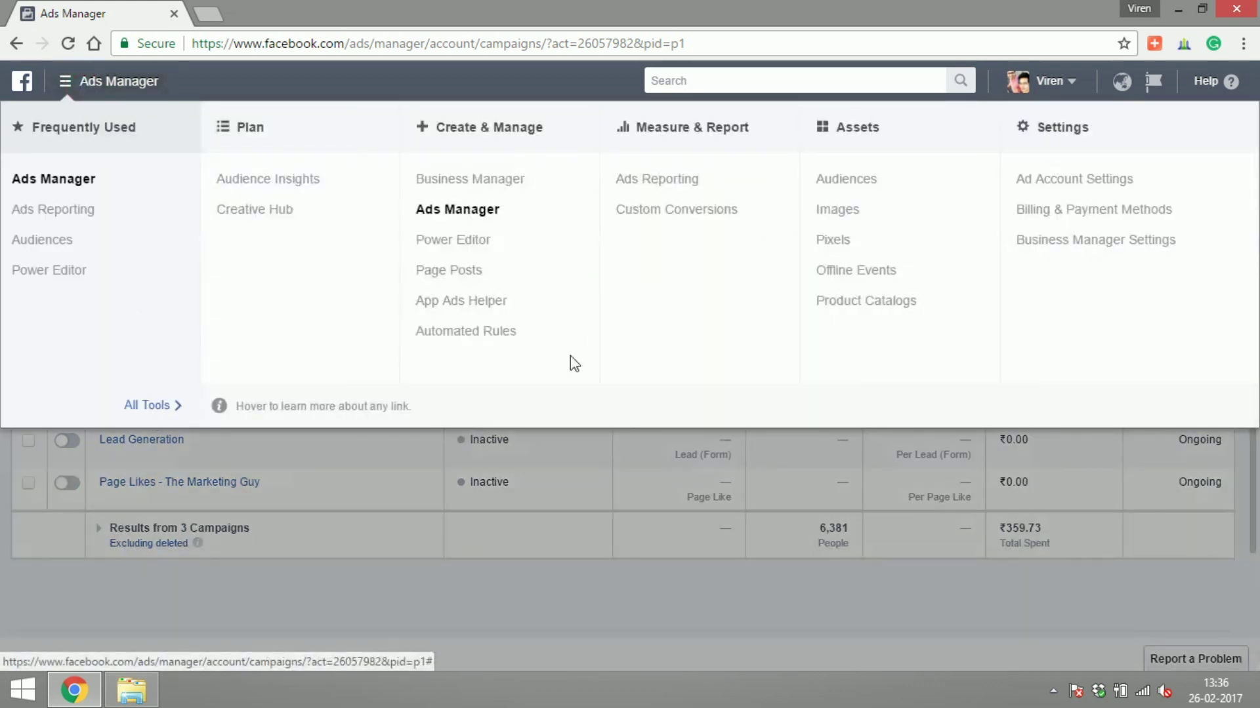
pyautogui.click(842, 242)
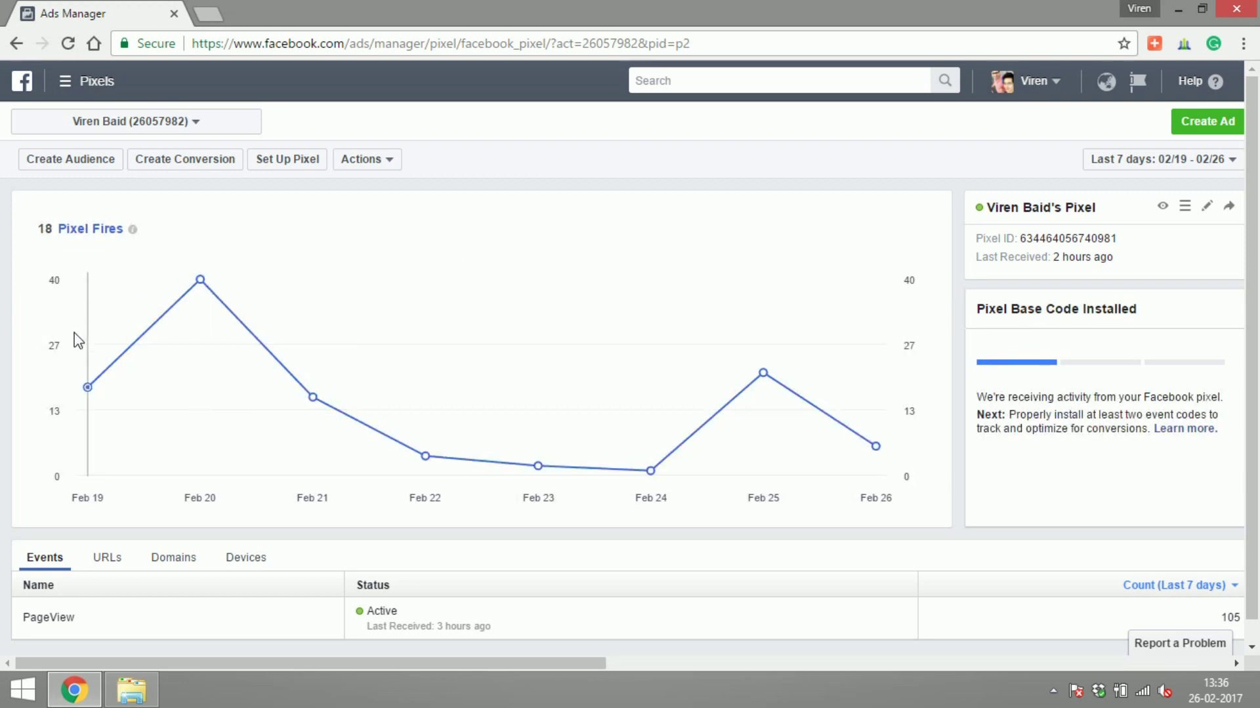
pyautogui.moveTo(183, 273)
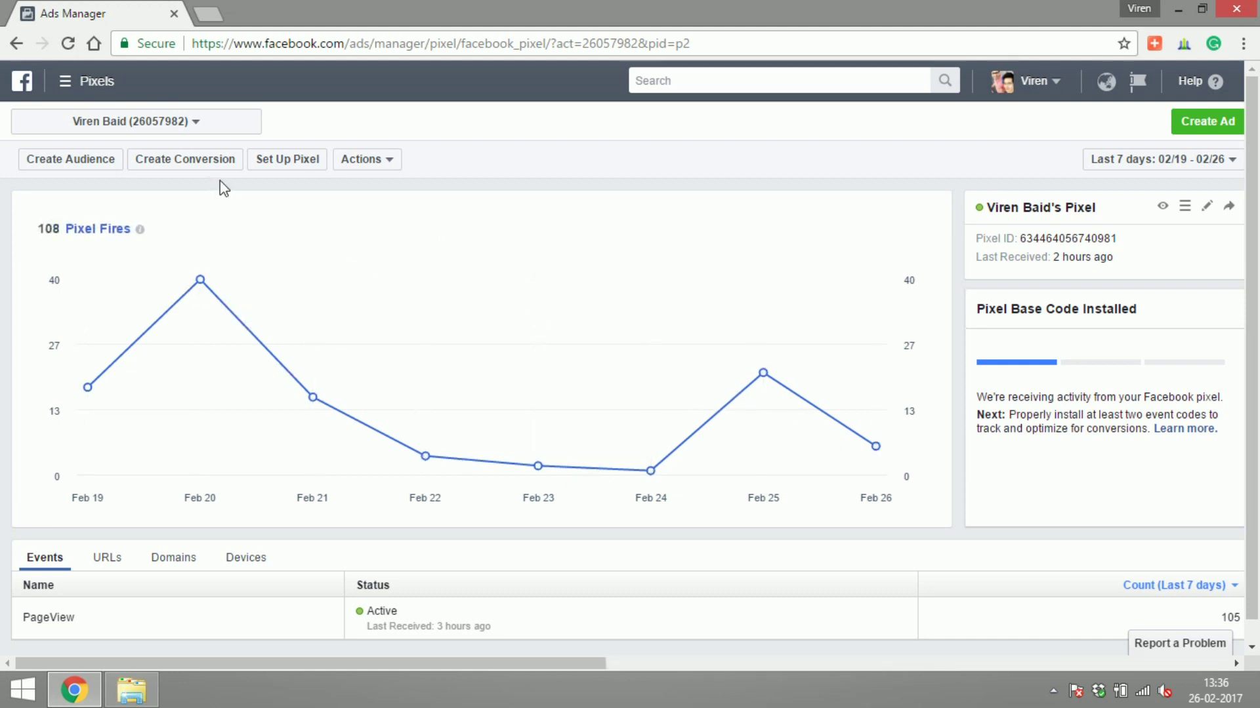
pyautogui.click(186, 161)
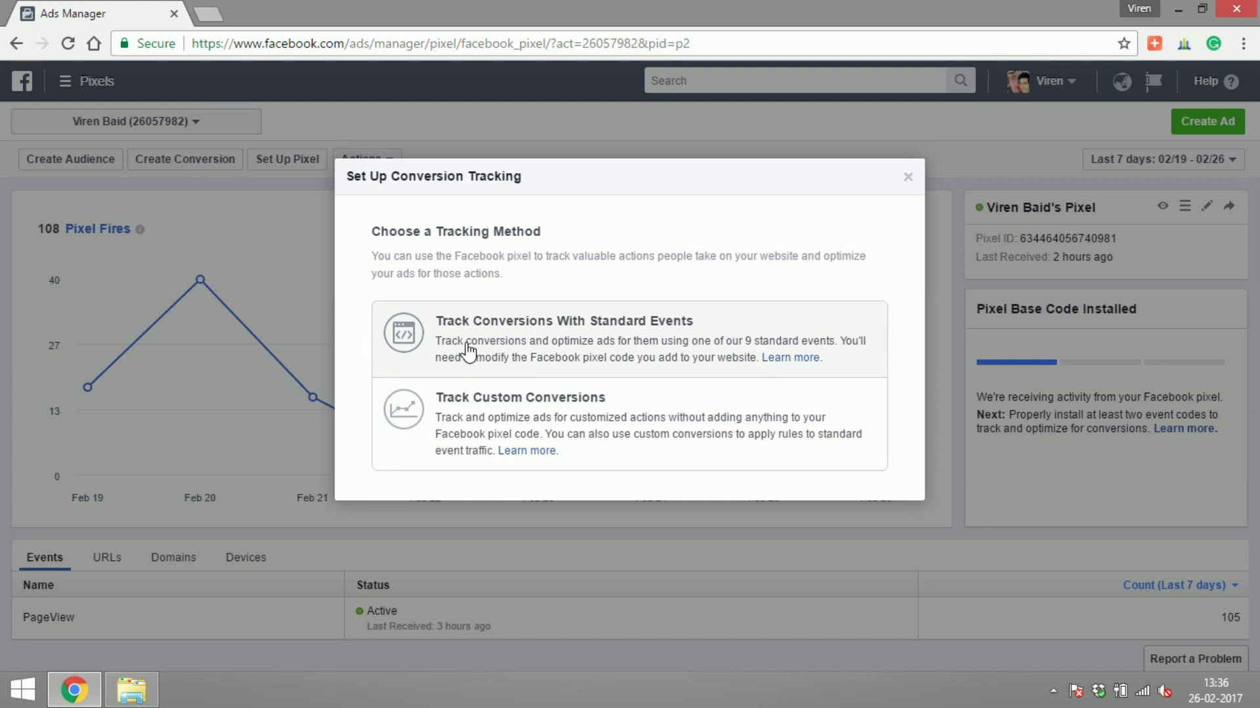
pyautogui.click(491, 323)
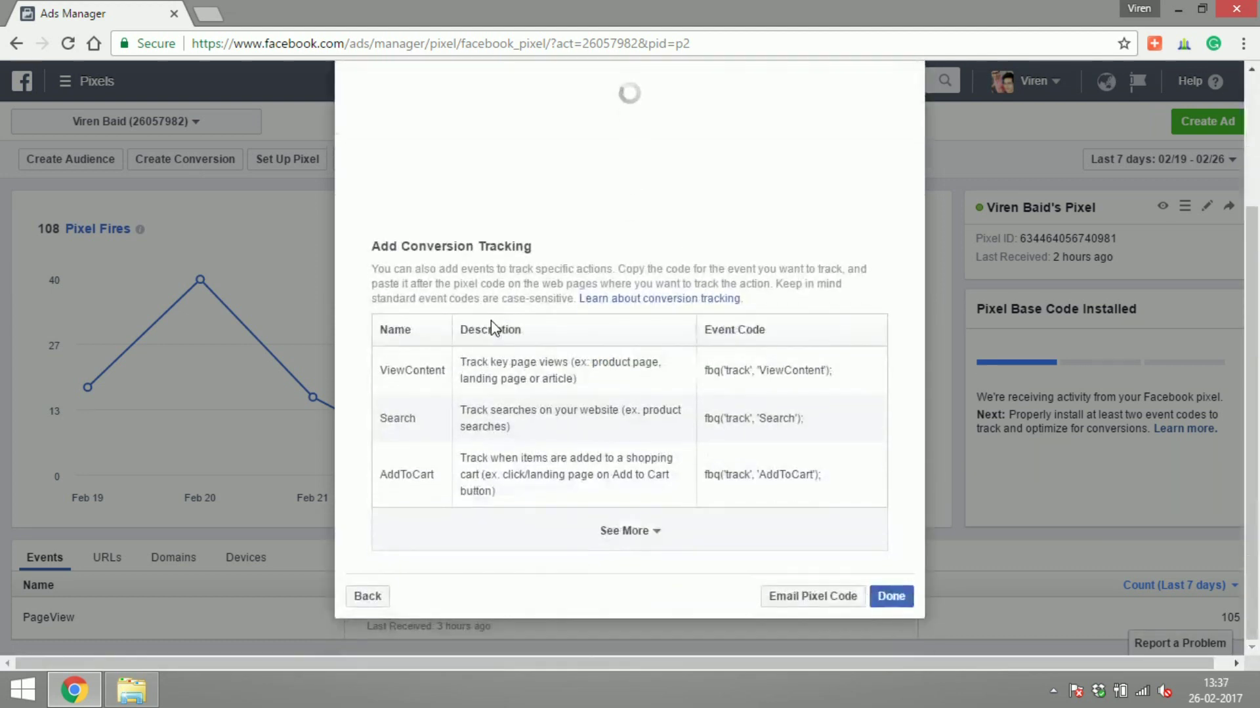
pyautogui.click(576, 523)
pyautogui.scroll(-5, 535, 468)
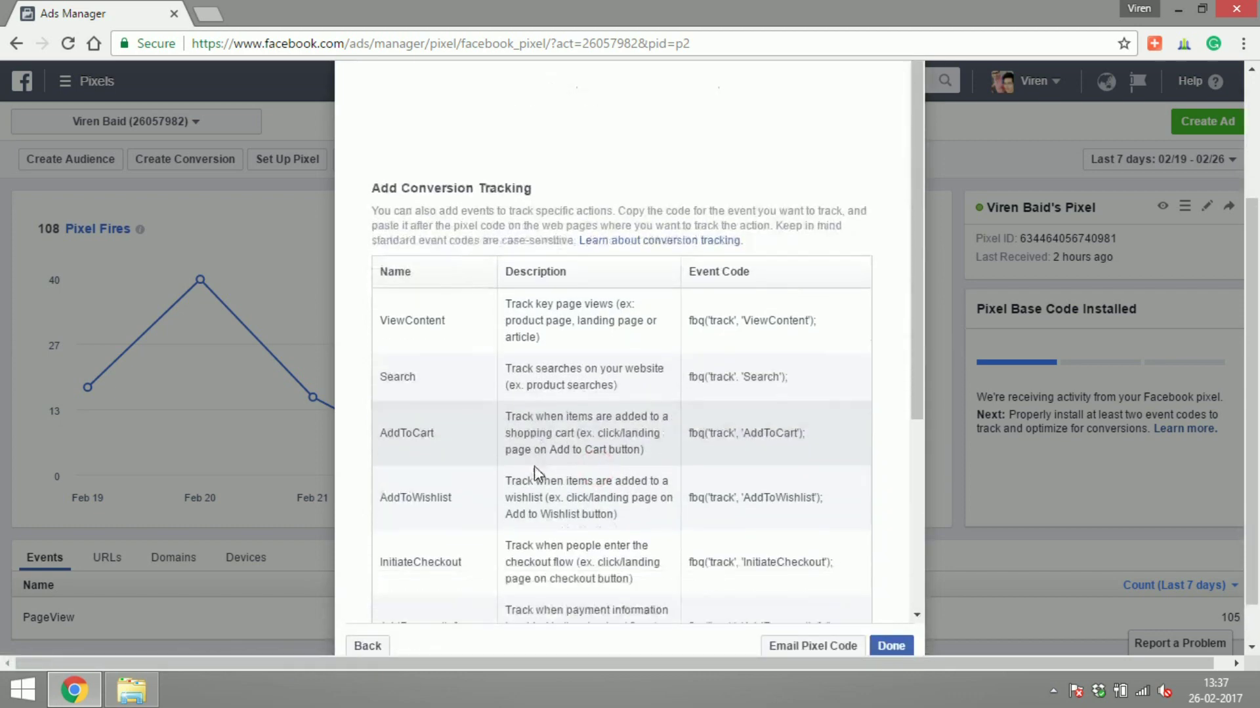
pyautogui.scroll(3, 459, 479)
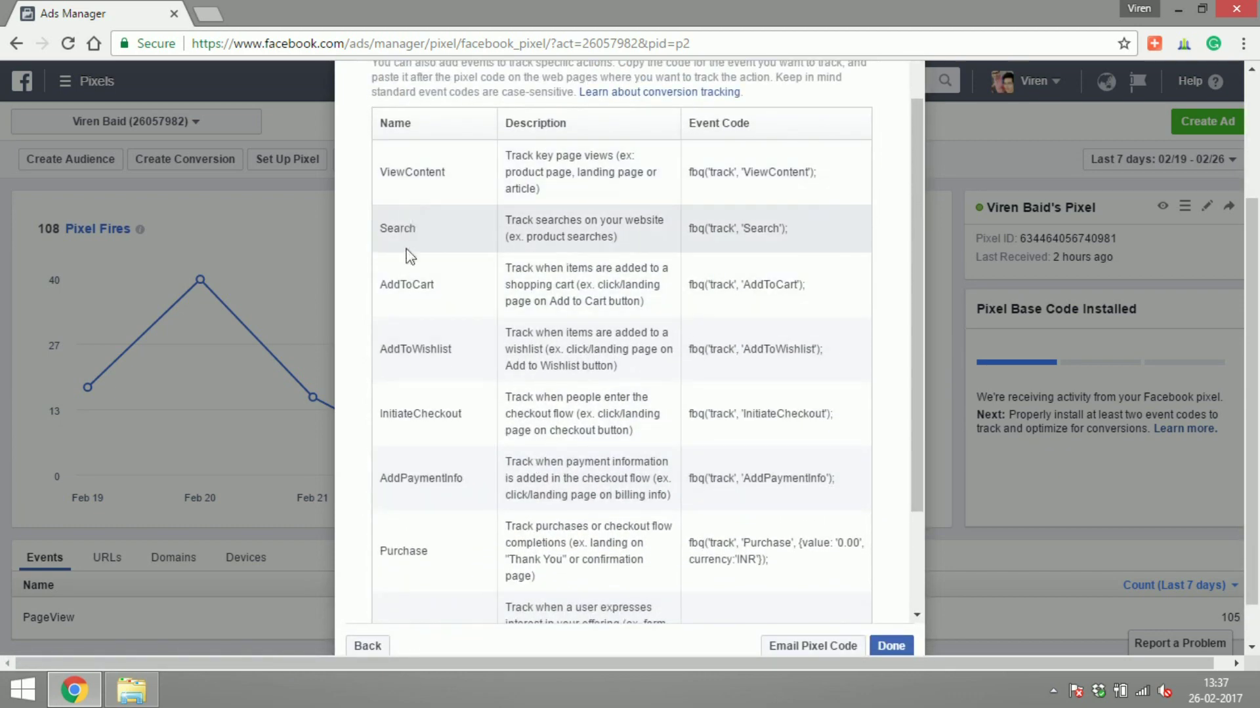
pyautogui.scroll(-3, 425, 336)
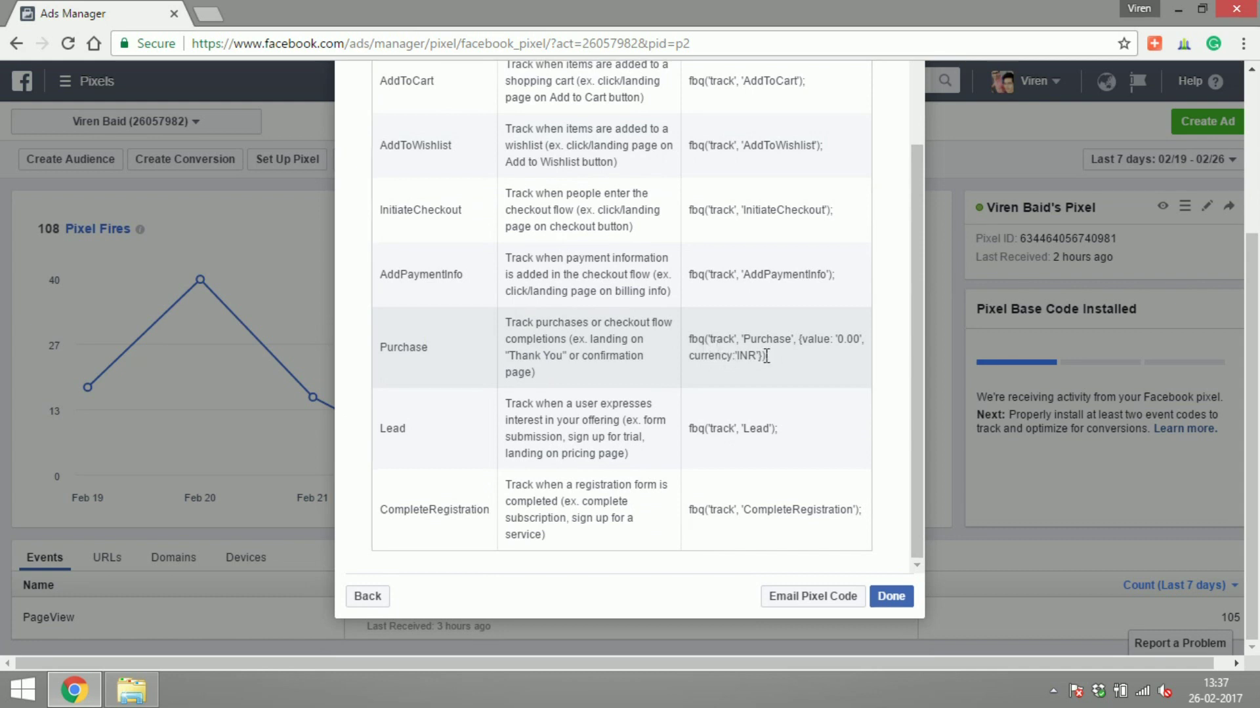
pyautogui.moveTo(768, 356); pyautogui.dragTo(690, 338)
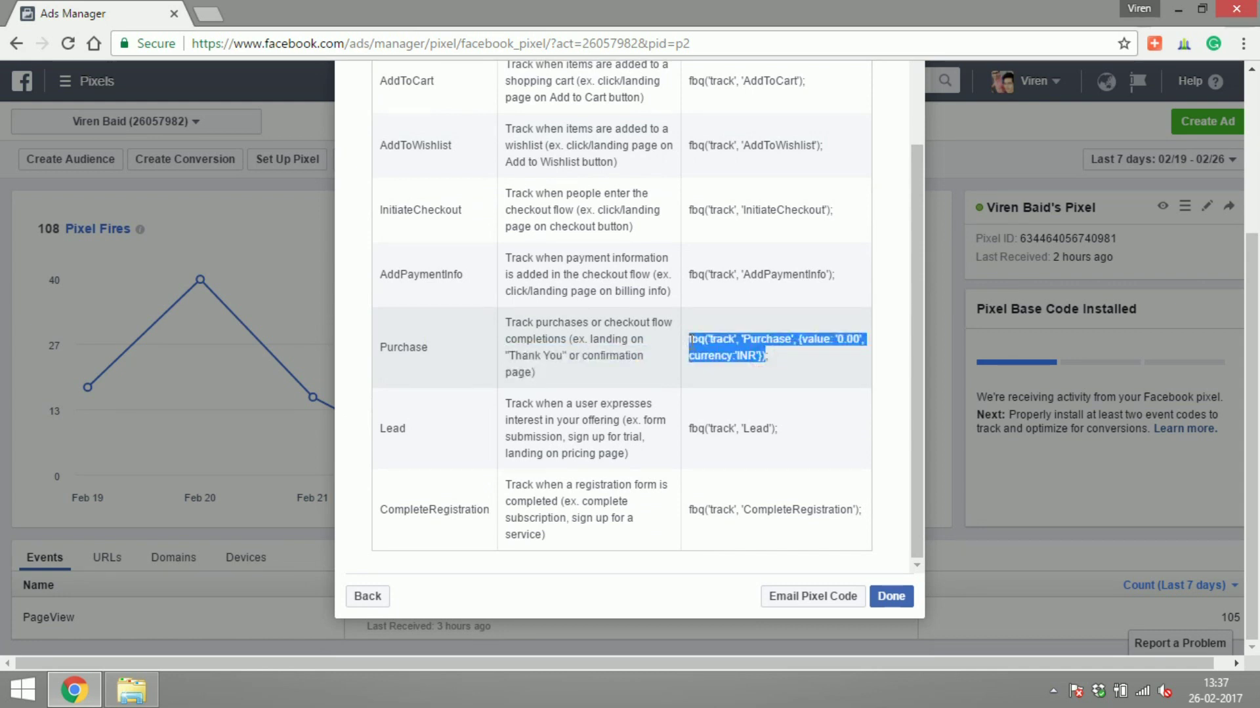
pyautogui.click(711, 339)
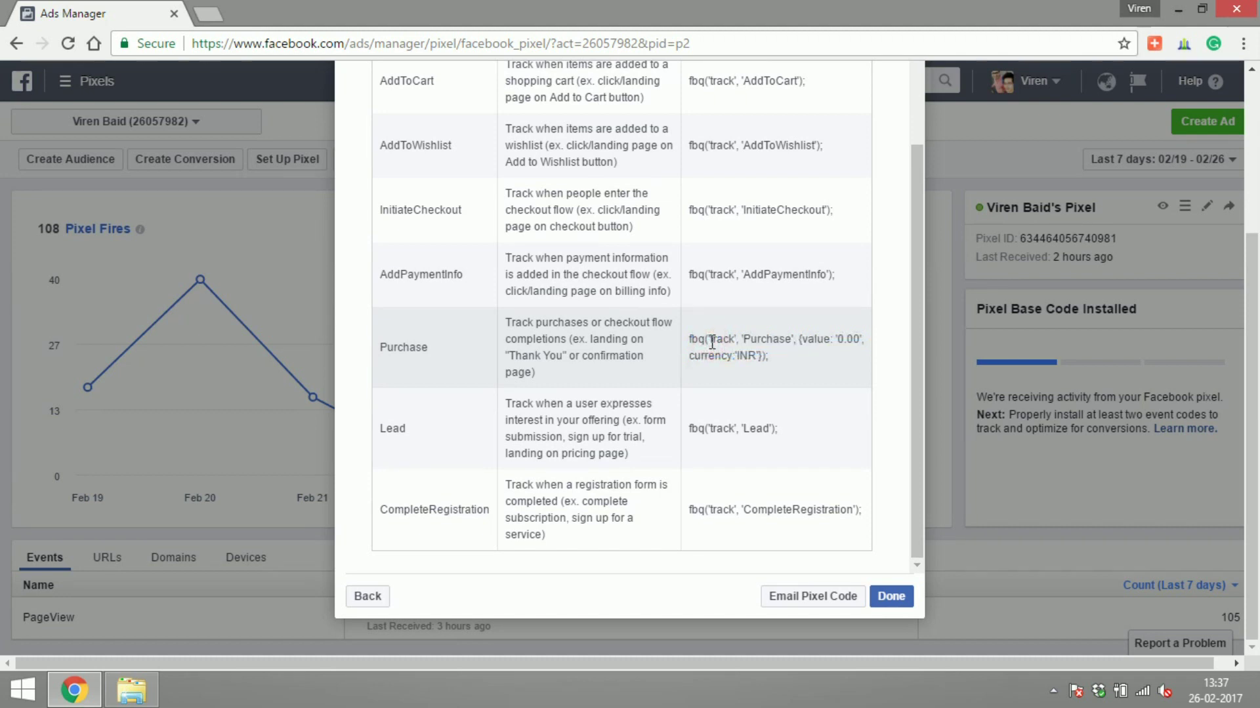
pyautogui.click(914, 426)
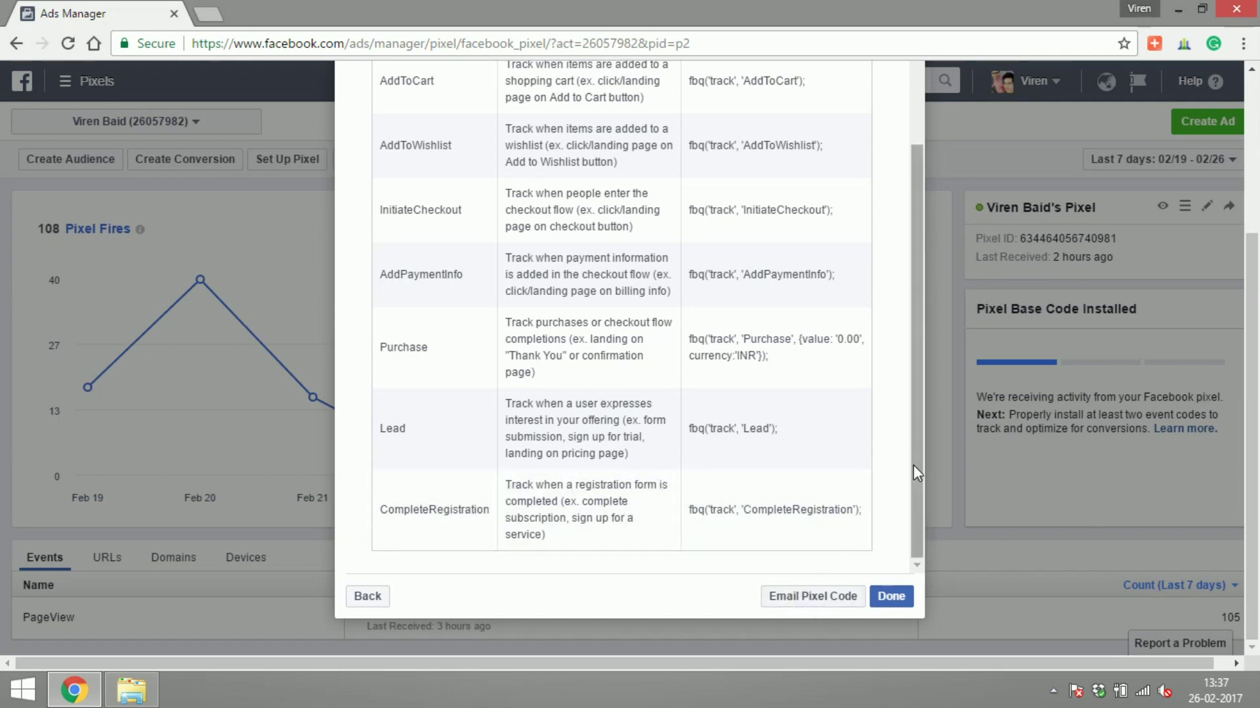
pyautogui.moveTo(913, 466); pyautogui.dragTo(962, 130)
# Close the pixel code view and choose to track a custom conversion
pyautogui.click(908, 103)
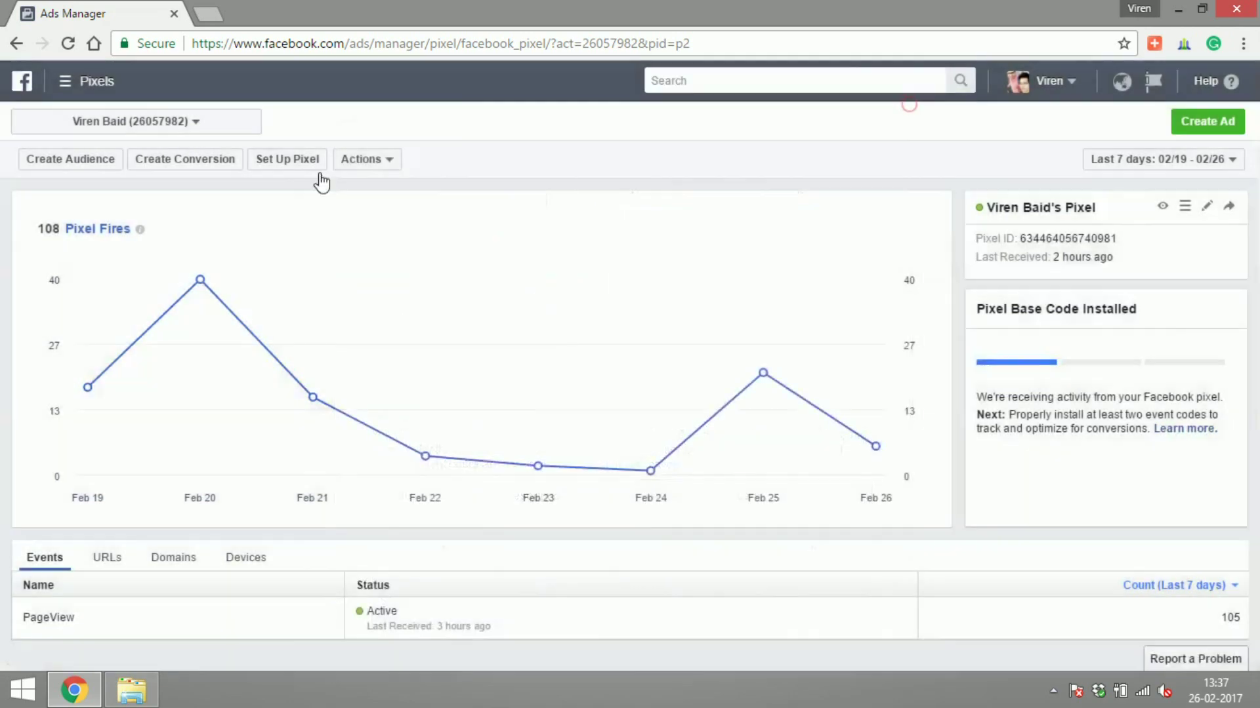
pyautogui.click(203, 162)
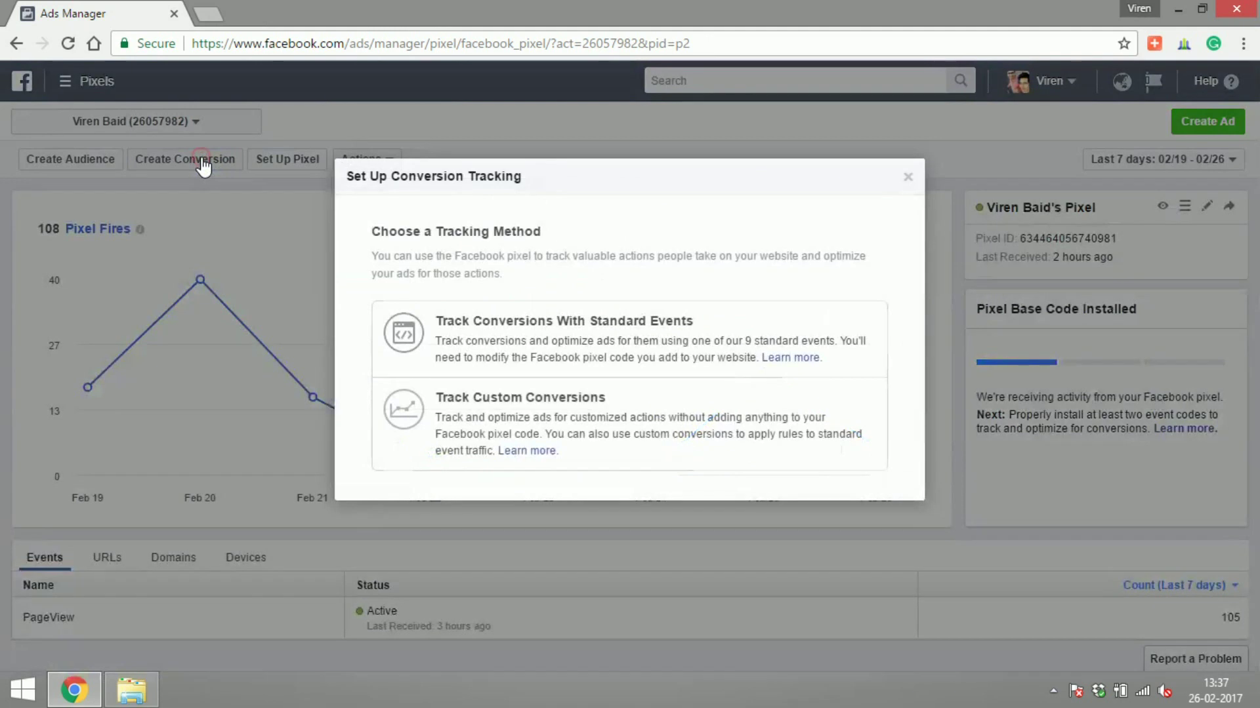
pyautogui.click(607, 423)
# Inspect the URL rule type and category lists unchanged, then open a new browser tab
pyautogui.click(555, 327)
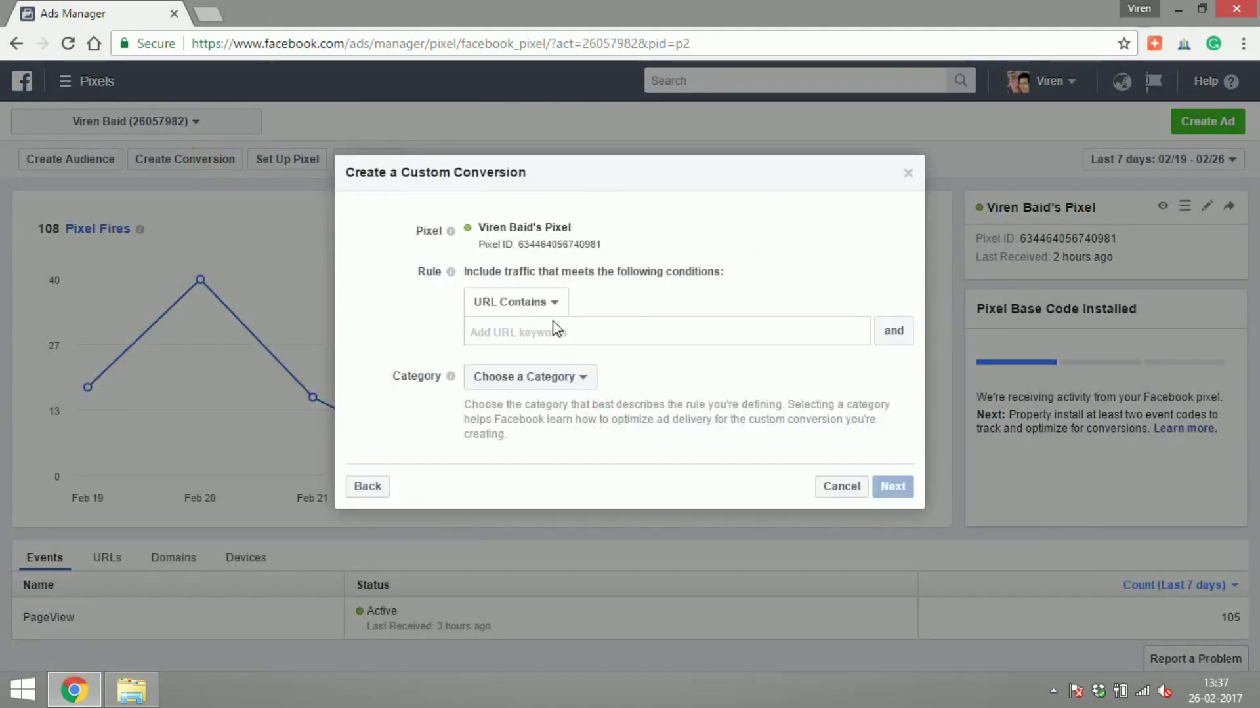
pyautogui.click(535, 303)
pyautogui.click(610, 295)
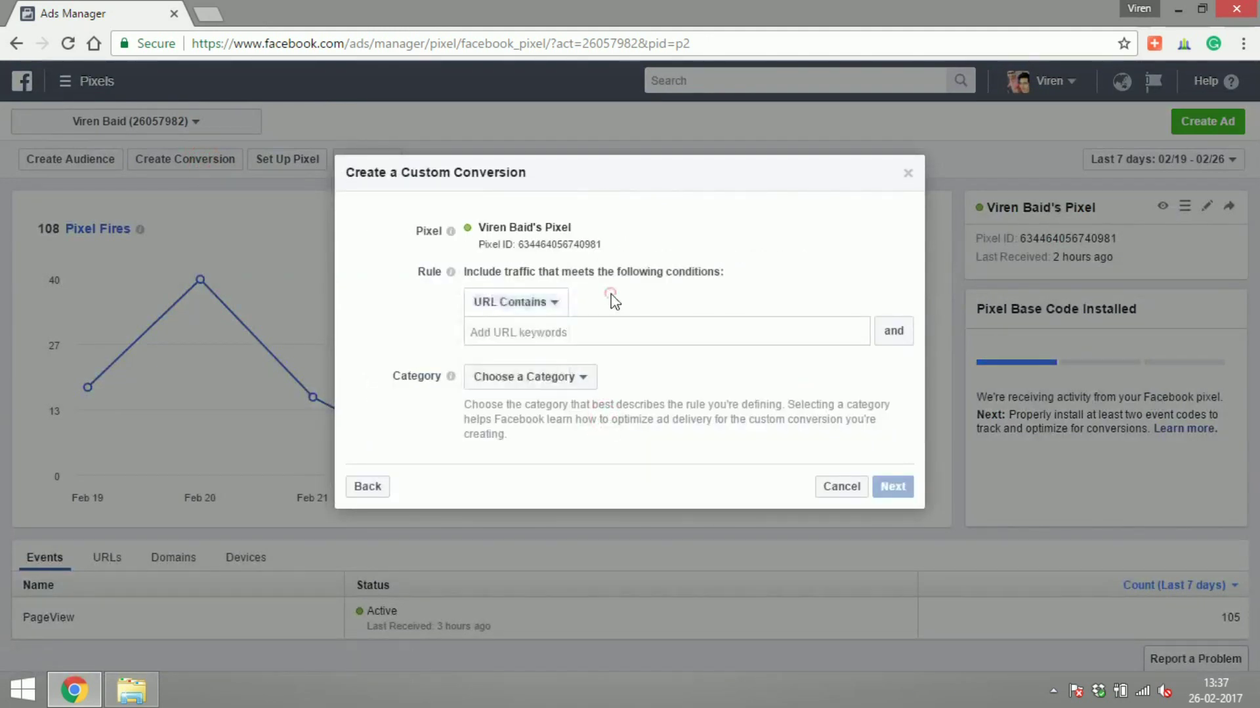
pyautogui.click(533, 303)
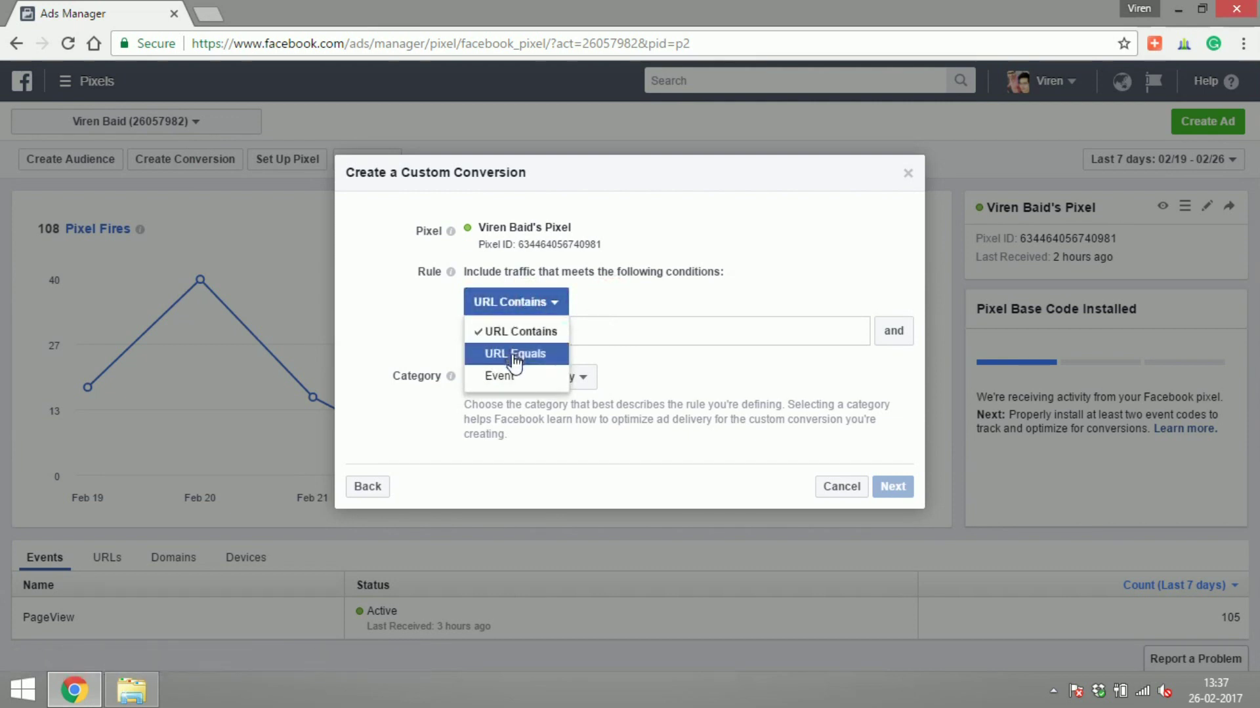
pyautogui.click(423, 336)
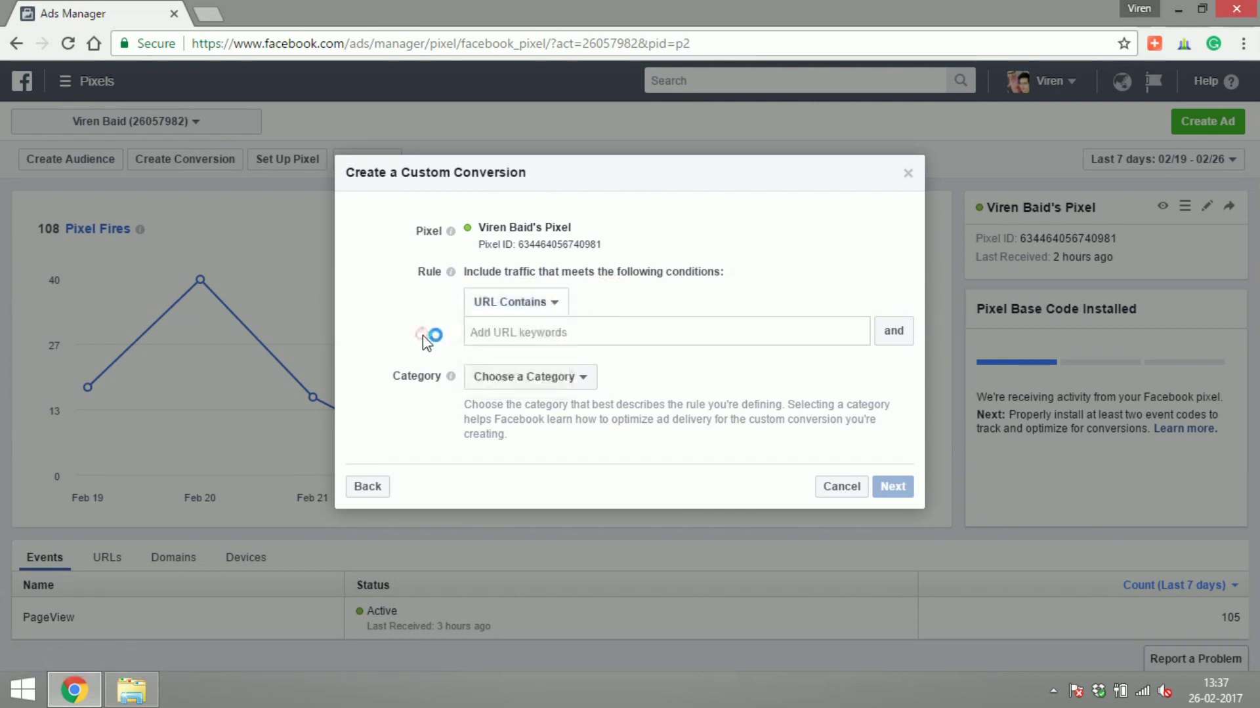
pyautogui.click(506, 379)
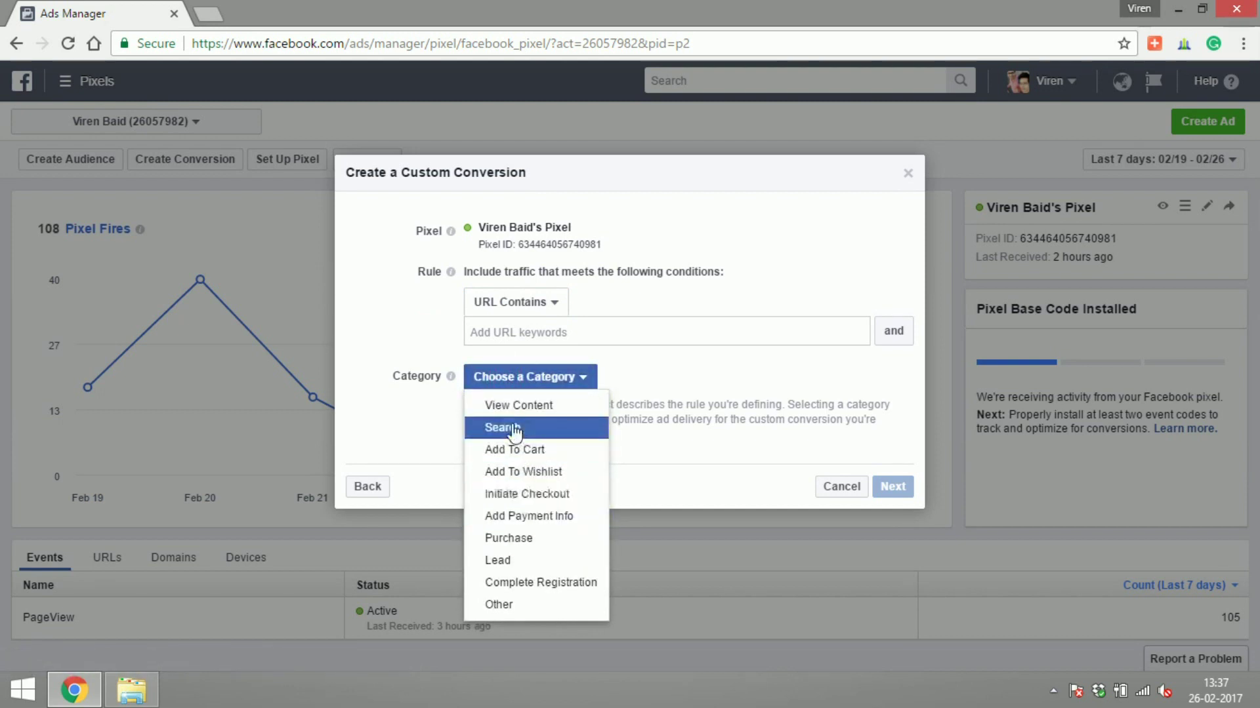
pyautogui.click(422, 323)
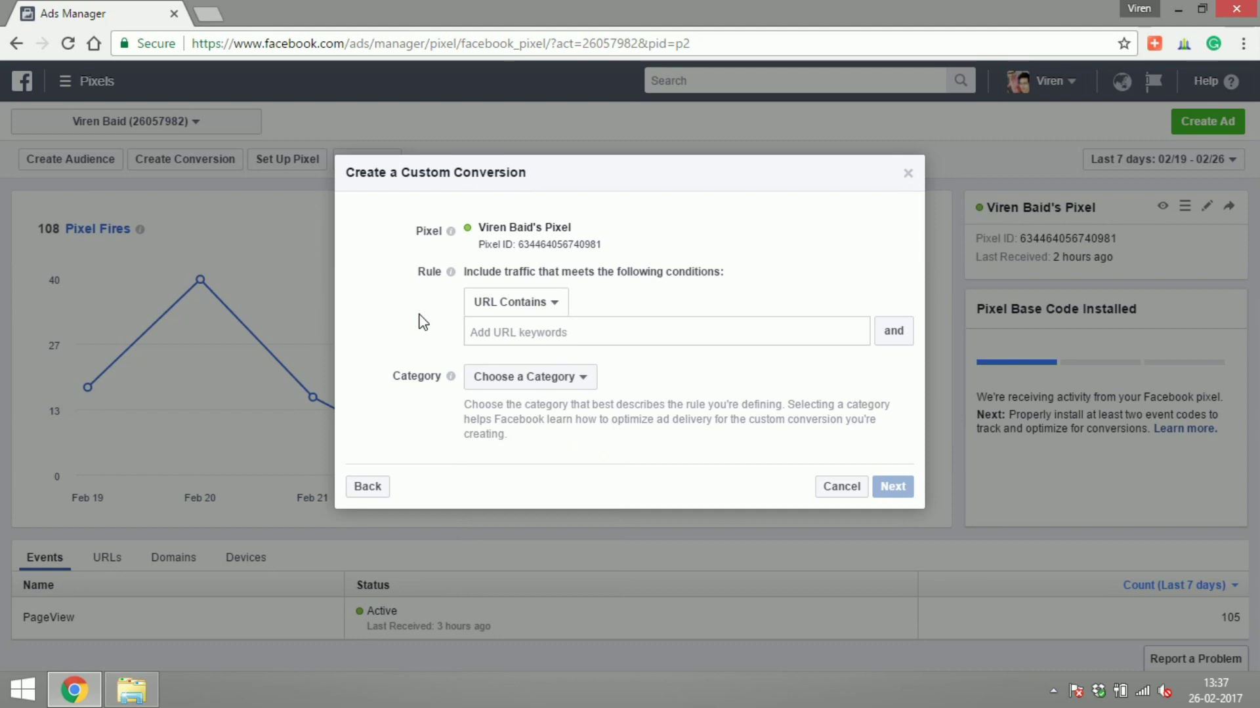
pyautogui.click(215, 16)
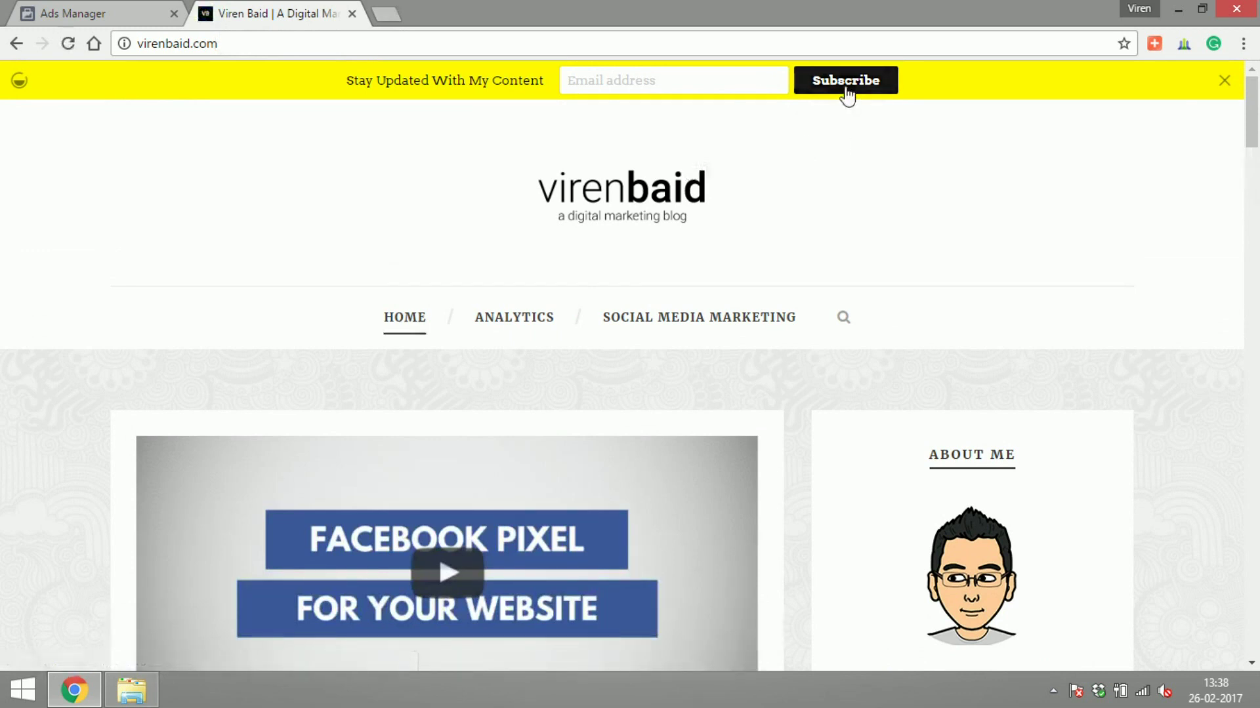
# Subscribe a test email address on the blog's Stay Updated bar, then return to Ads Manager
pyautogui.click(752, 81)
pyautogui.write('test@')
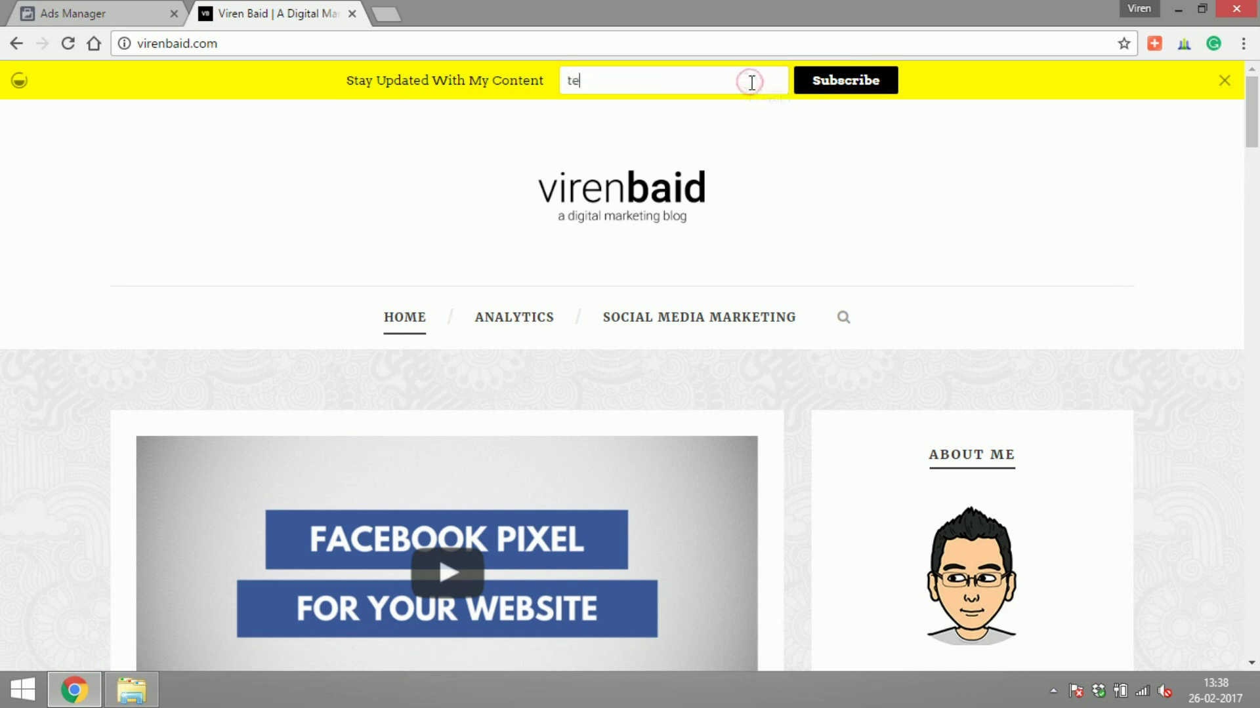
pyautogui.write('test.com')
pyautogui.click(836, 89)
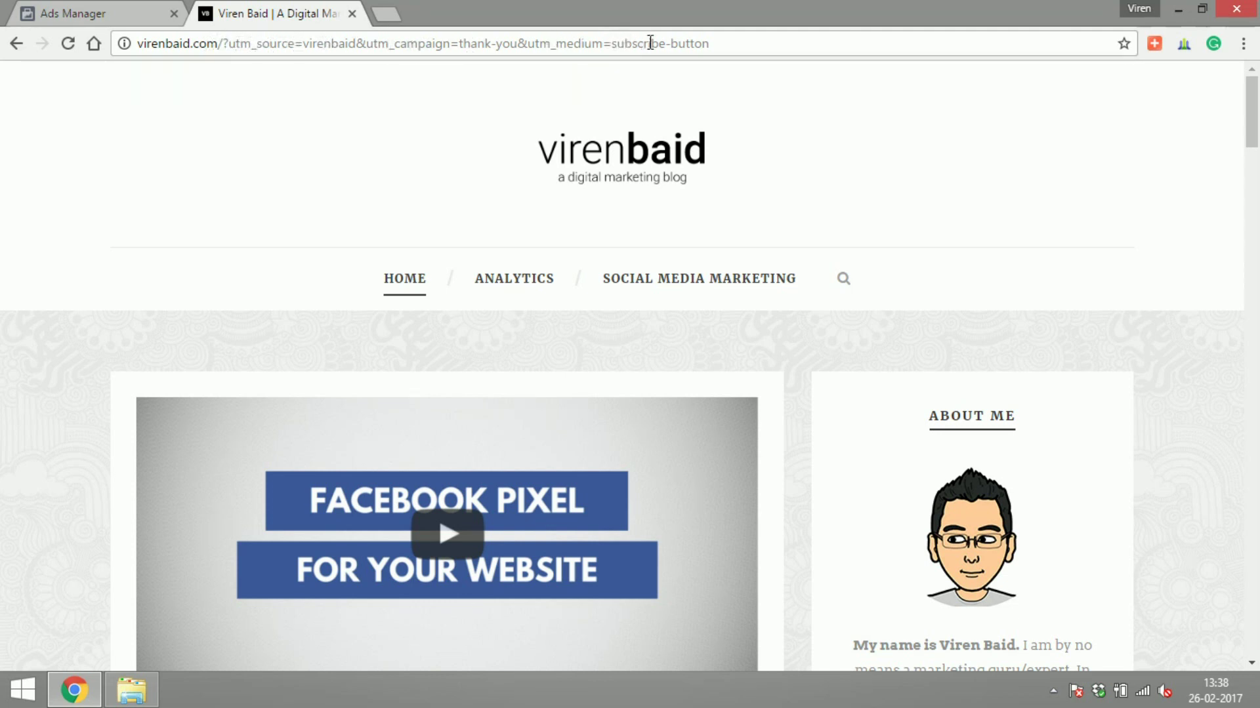
pyautogui.click(94, 9)
# Keep the rule as URL Contains and copy the thank-you page's utm parameters
pyautogui.click(539, 301)
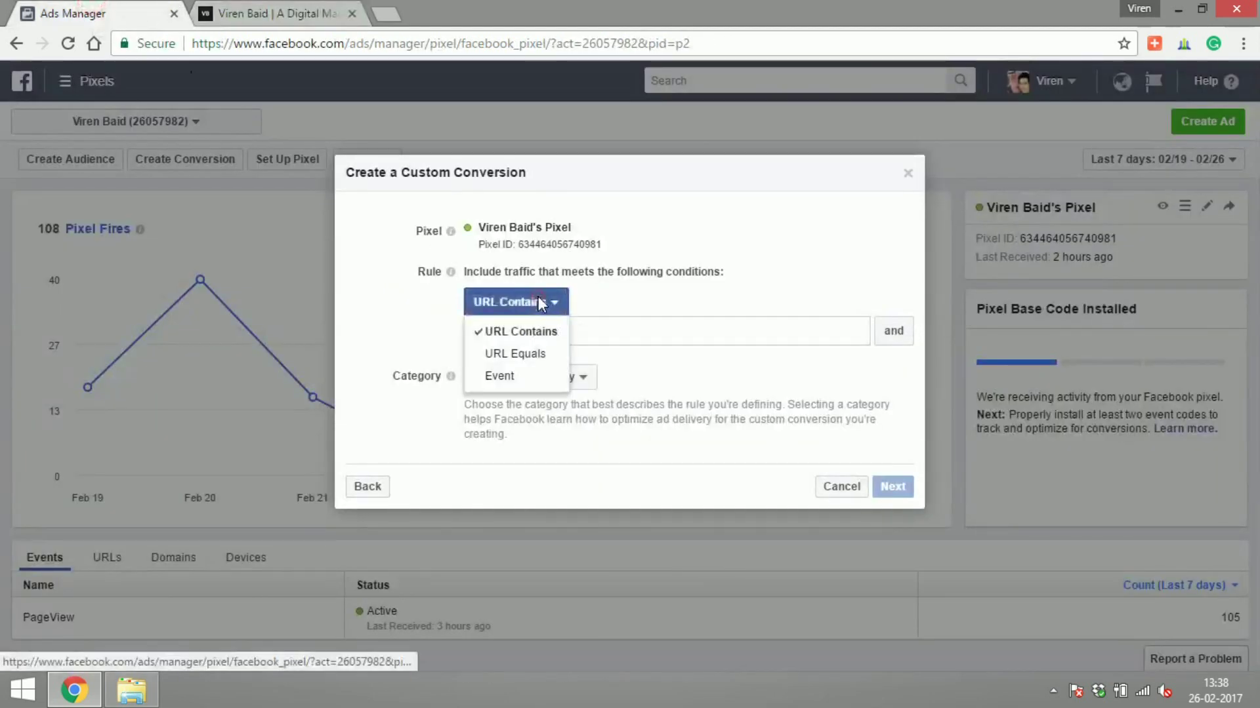
pyautogui.click(524, 338)
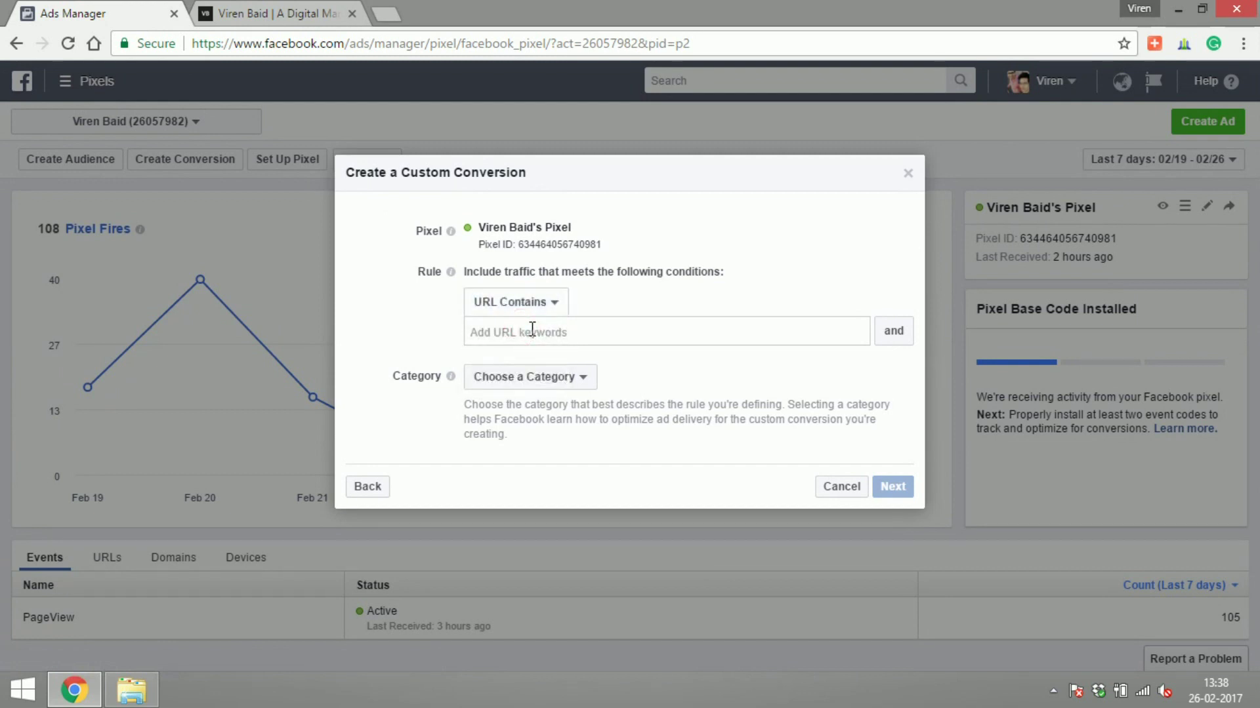
pyautogui.click(299, 12)
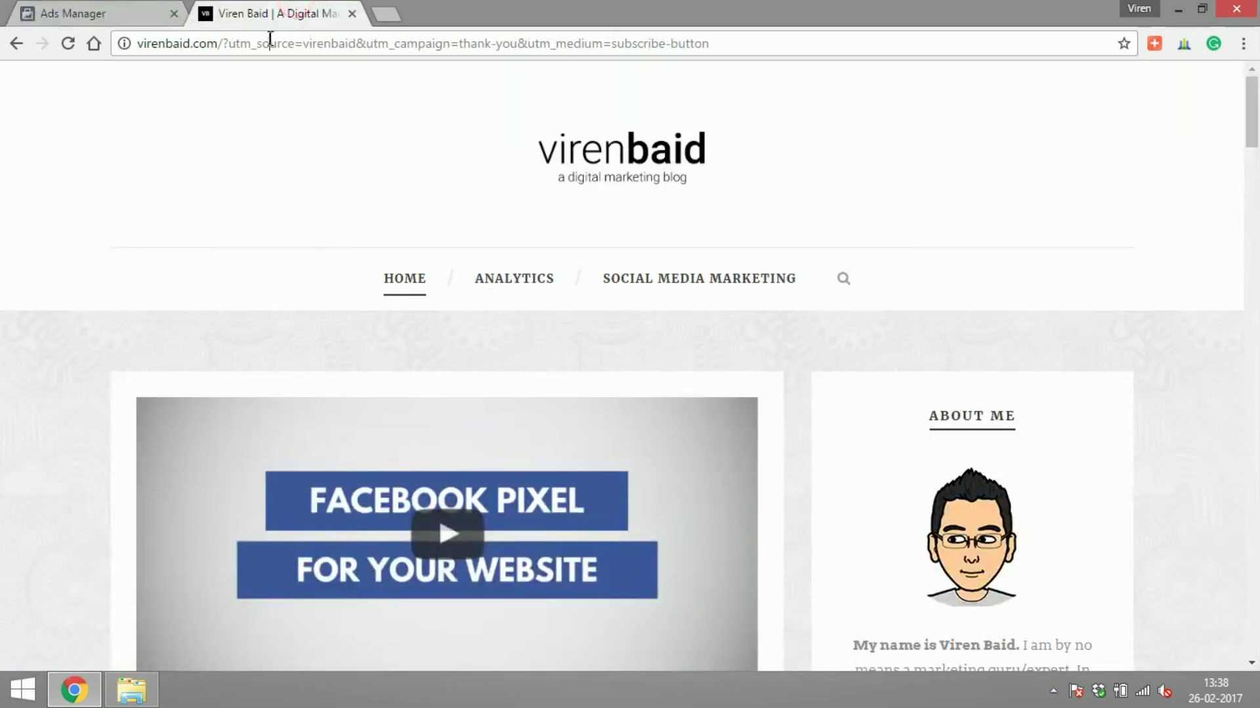
pyautogui.click(231, 44)
pyautogui.click(231, 43)
pyautogui.moveTo(229, 43); pyautogui.dragTo(761, 79)
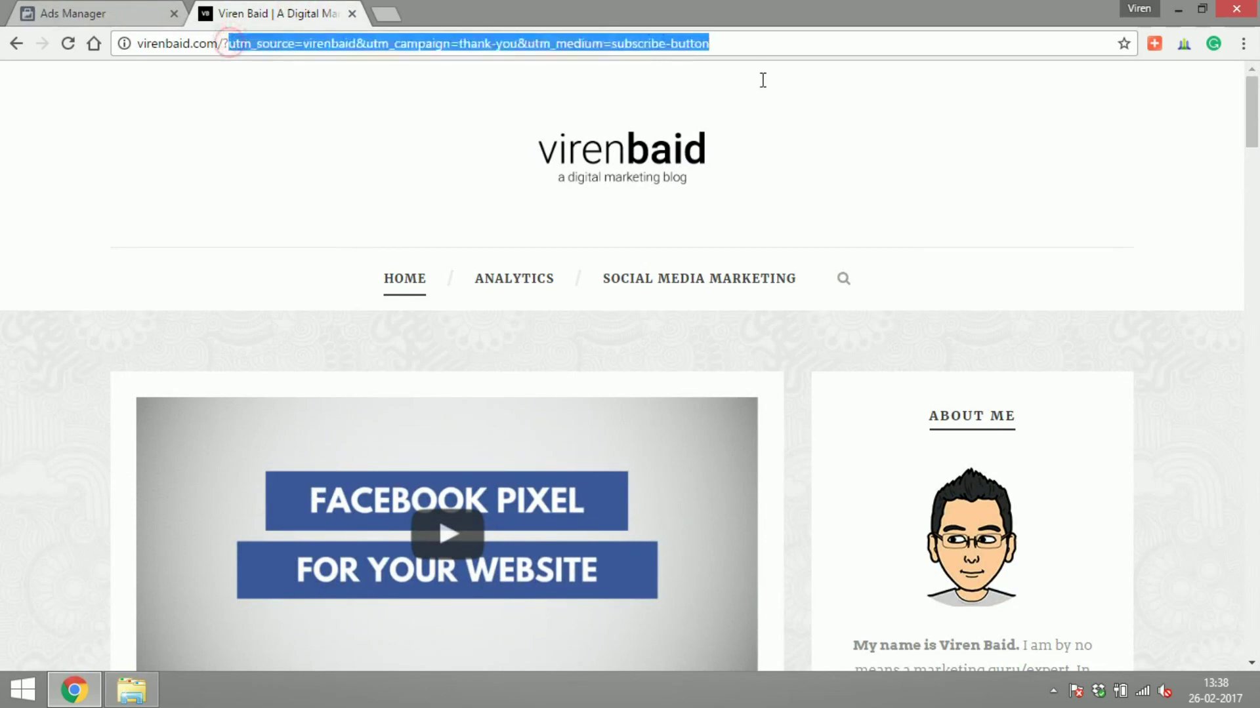
# Add utm_source=virenbaid&utm_campaign=thank-you&utm_medium=subscribe-button as the URL keyword
pyautogui.click(104, 12)
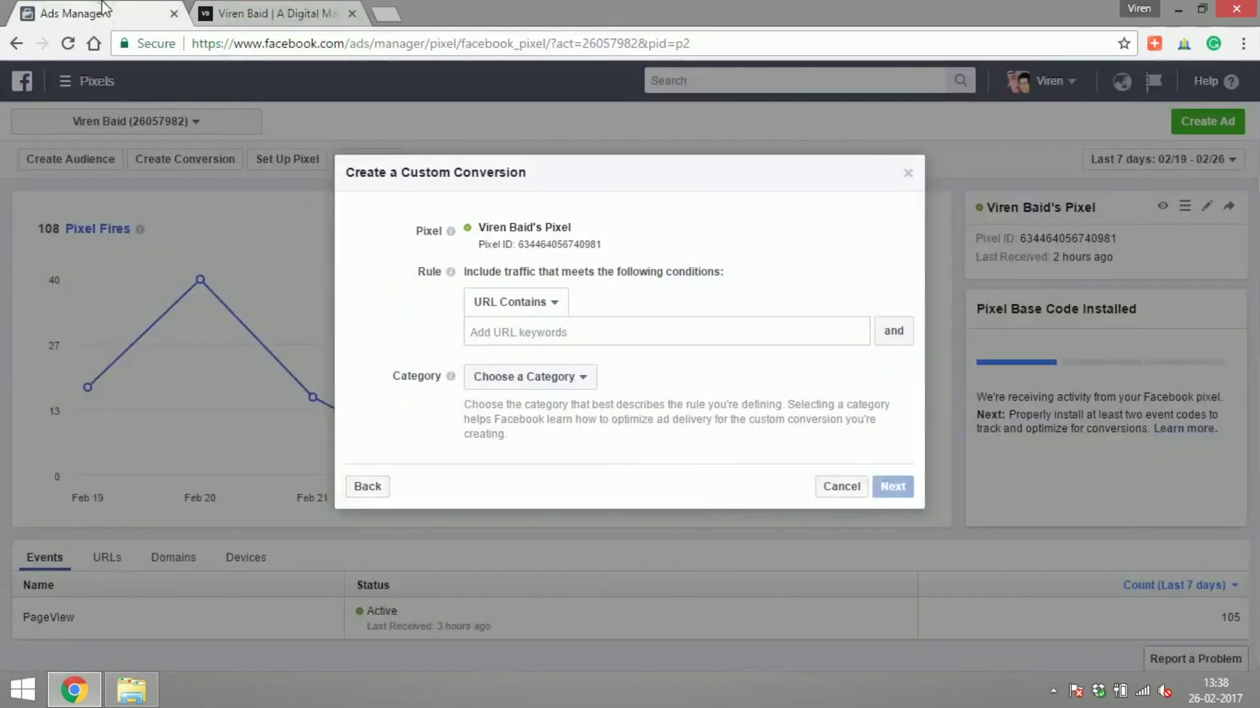
pyautogui.click(594, 329)
pyautogui.hotkey('ctrl', 'v')
pyautogui.press('Home')
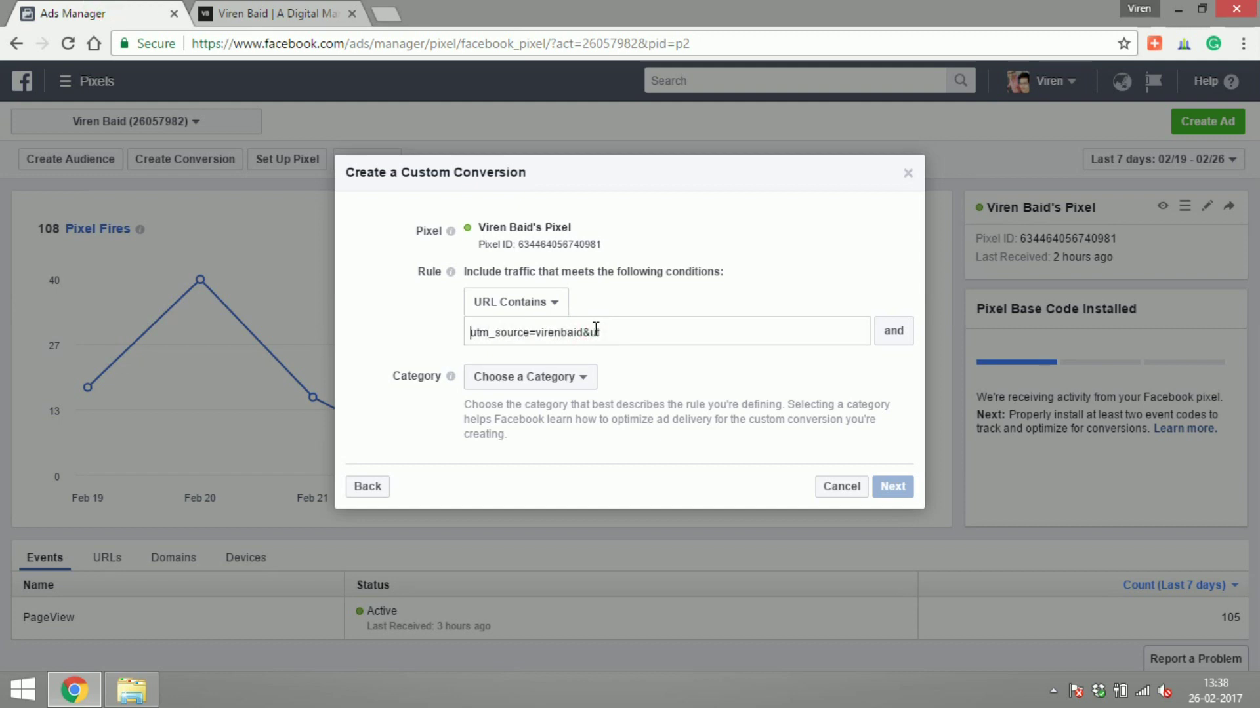
pyautogui.press('Return')
pyautogui.click(403, 335)
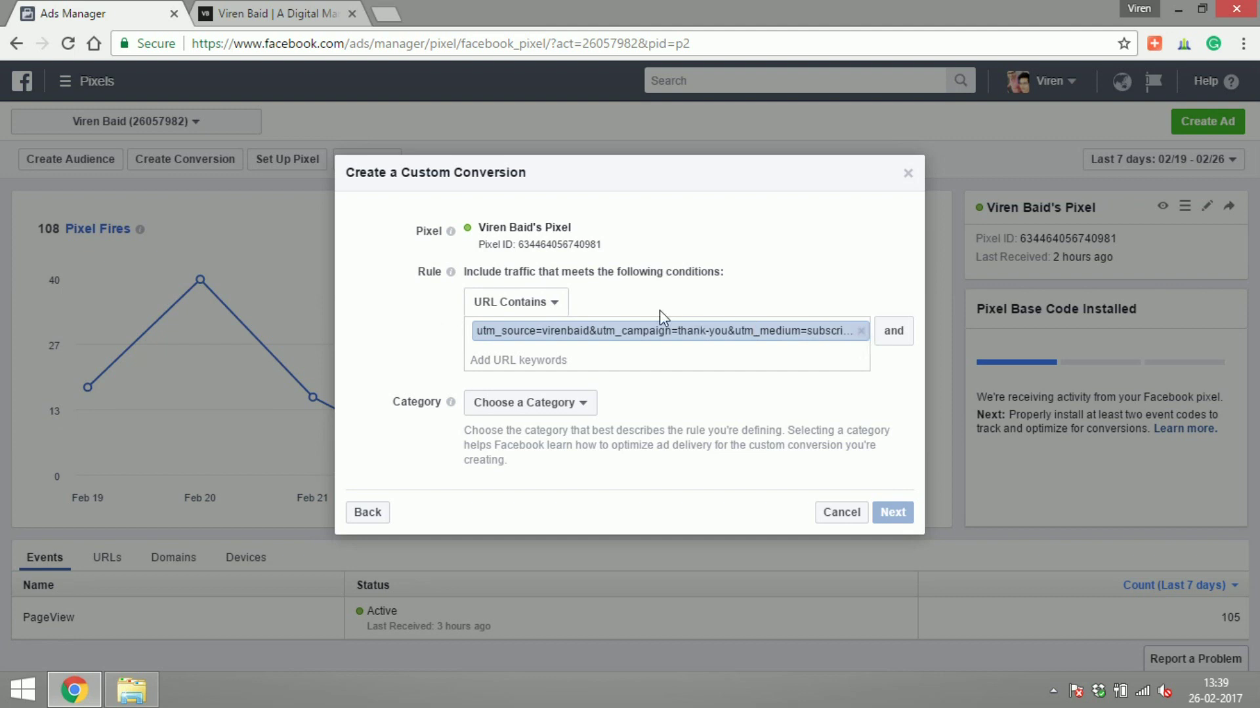
# Set the custom conversion's category to Lead
pyautogui.click(546, 401)
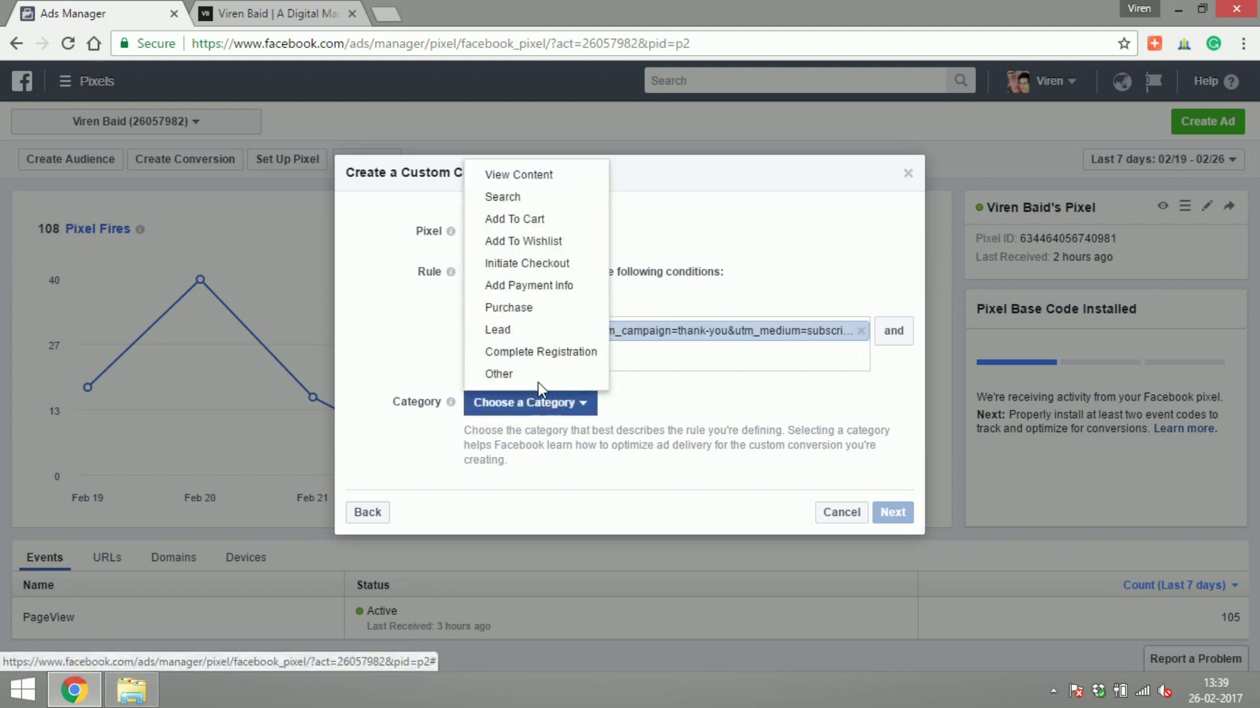
pyautogui.click(529, 332)
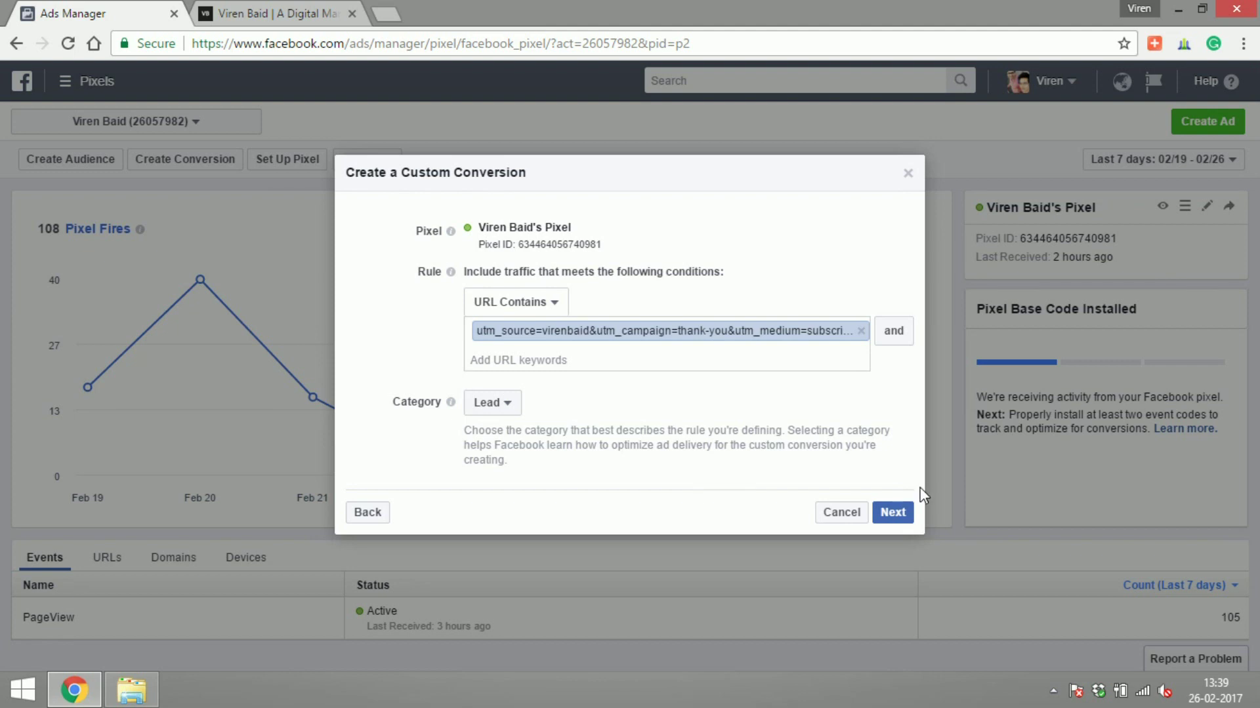
# Name the custom conversion 'Email Subscription', create it, and close the confirmation
pyautogui.click(896, 512)
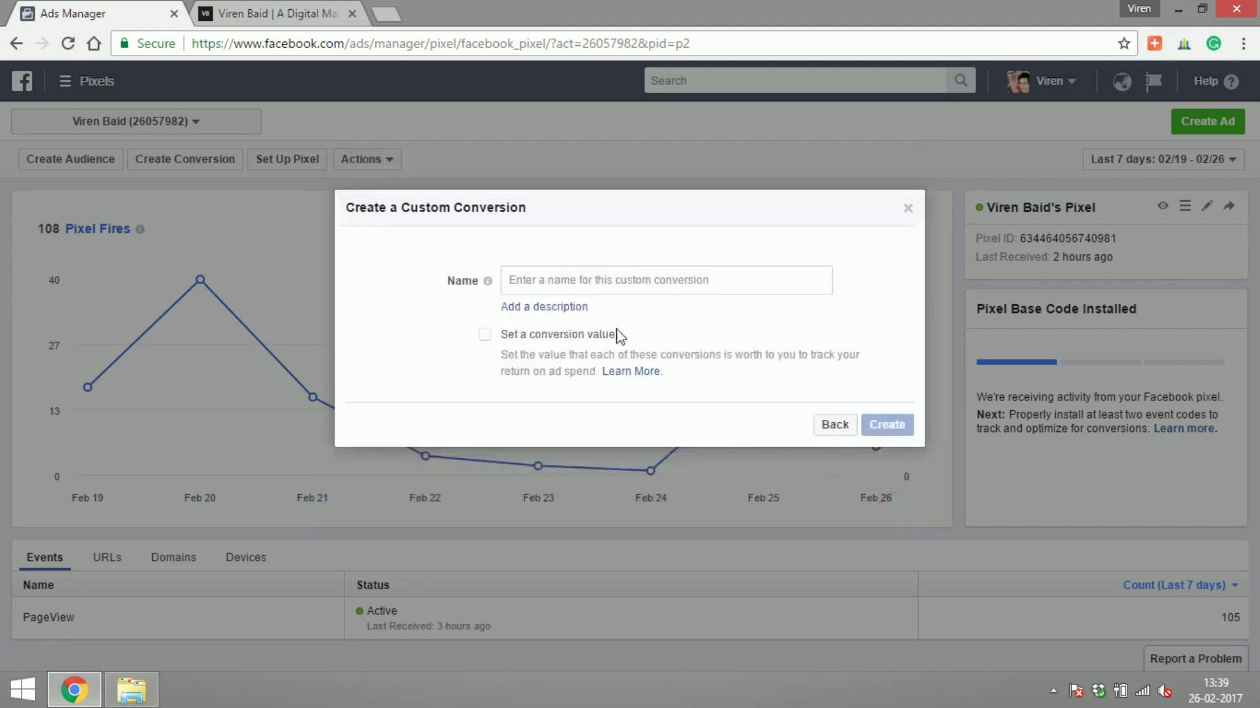
pyautogui.click(582, 286)
pyautogui.write('Email S')
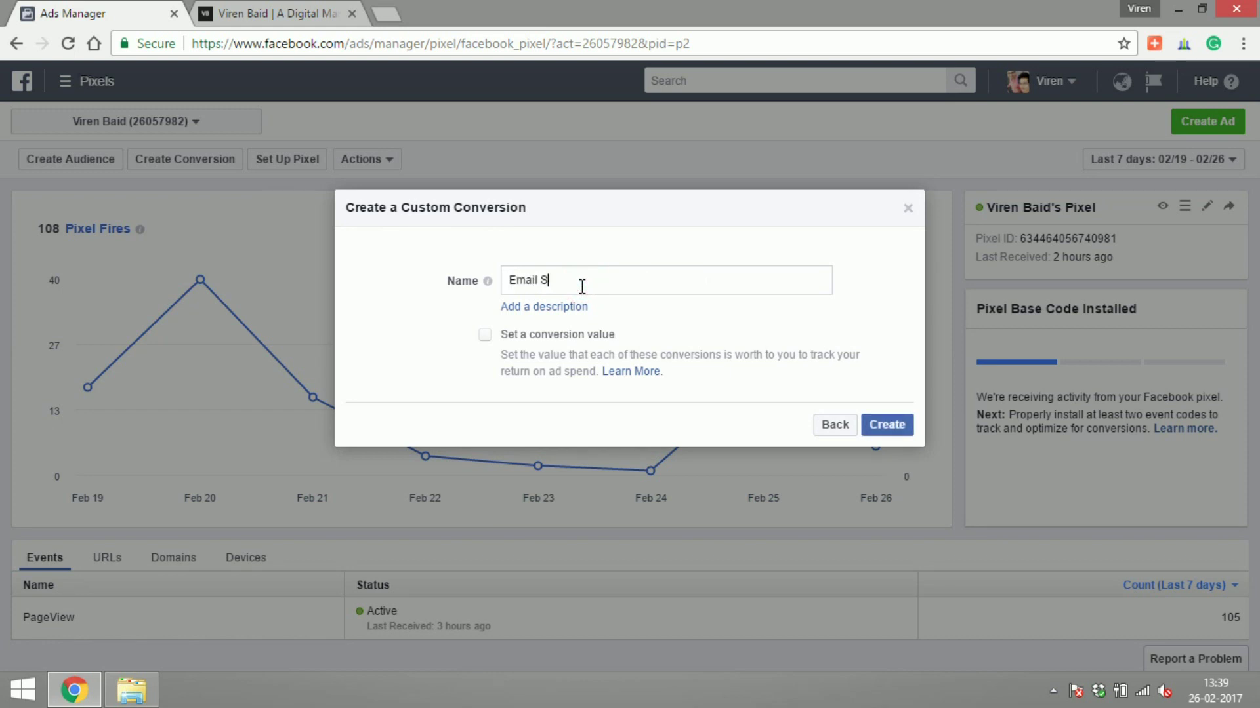
pyautogui.write('ubscription')
pyautogui.click(660, 326)
pyautogui.click(897, 427)
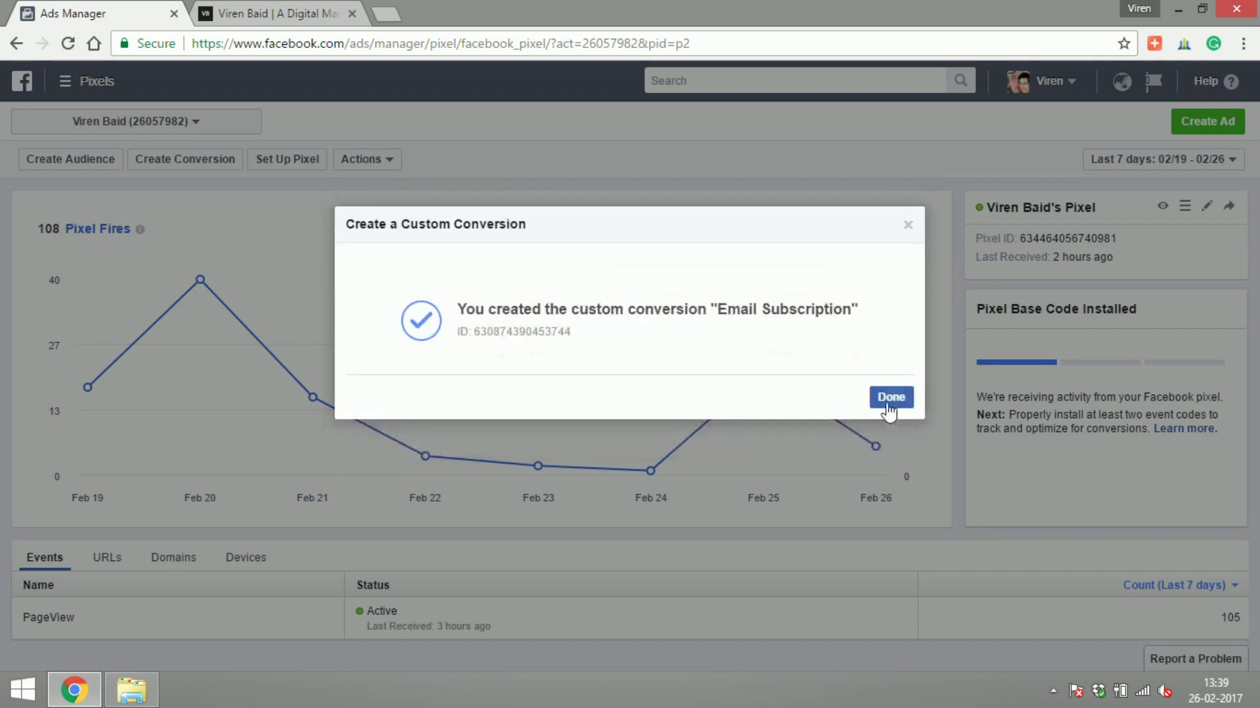
pyautogui.click(885, 398)
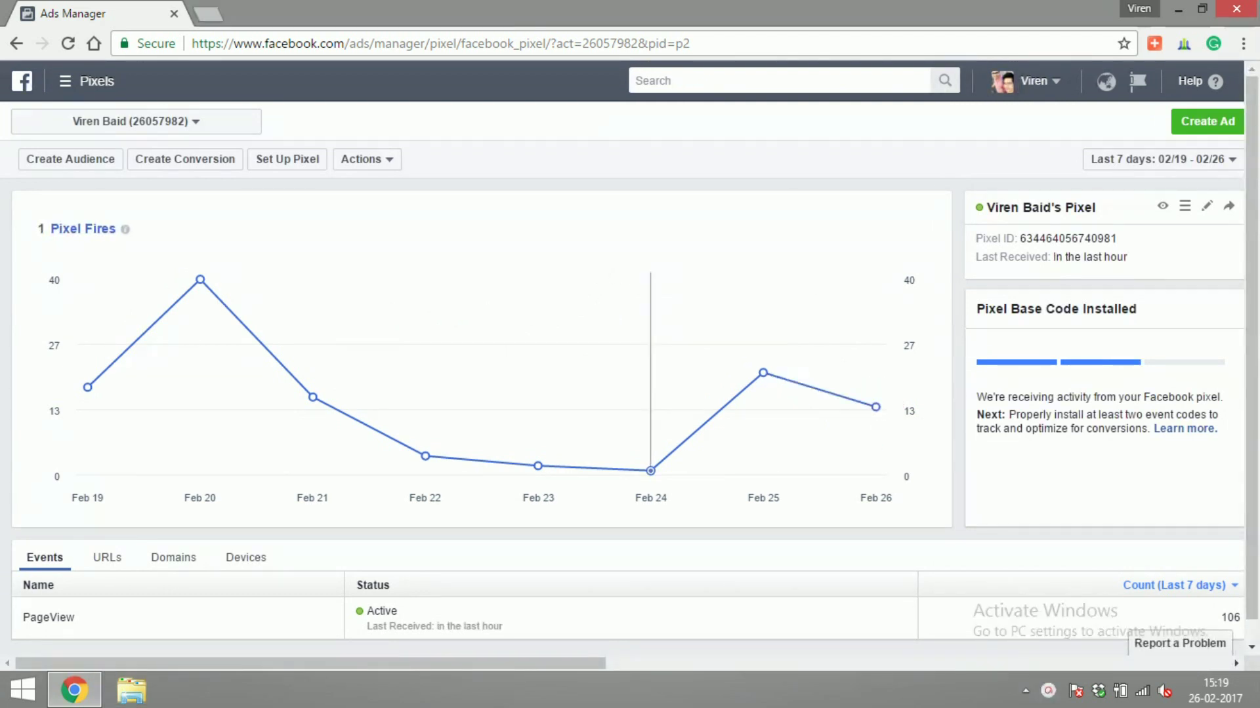
# Start a new campaign in Ads Manager with the Conversions objective
pyautogui.click(99, 81)
pyautogui.click(49, 178)
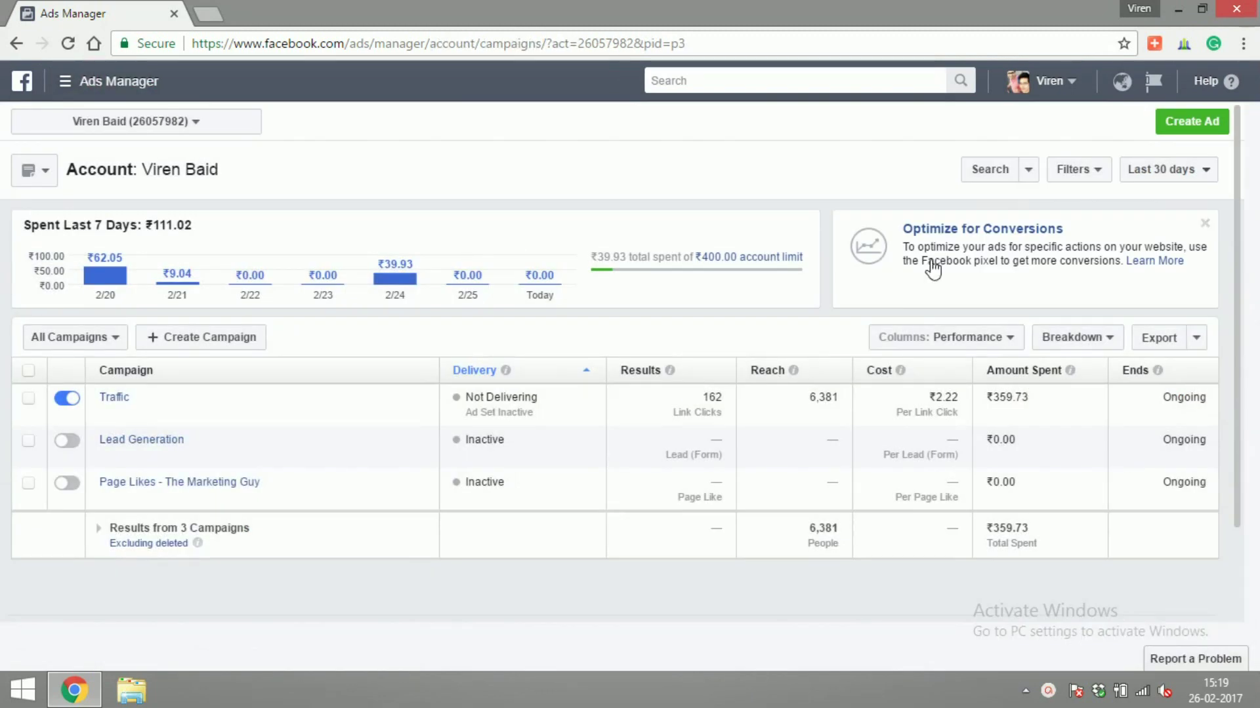
pyautogui.click(1192, 121)
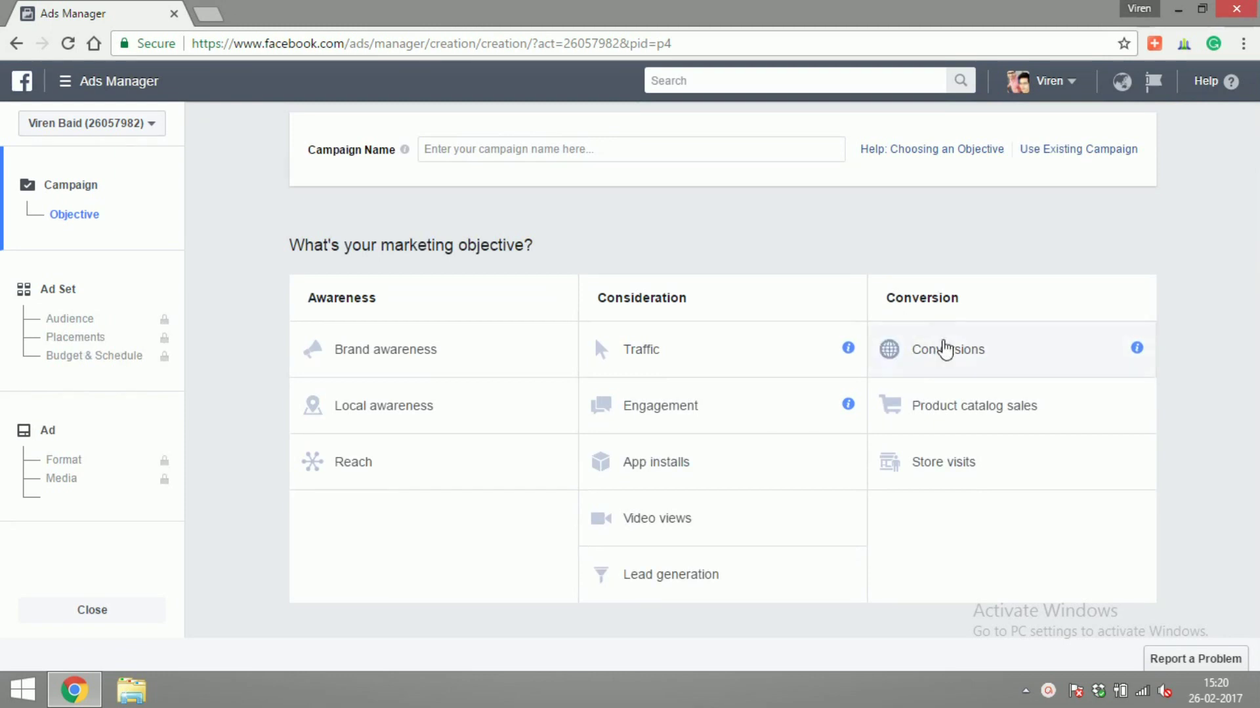
pyautogui.click(960, 361)
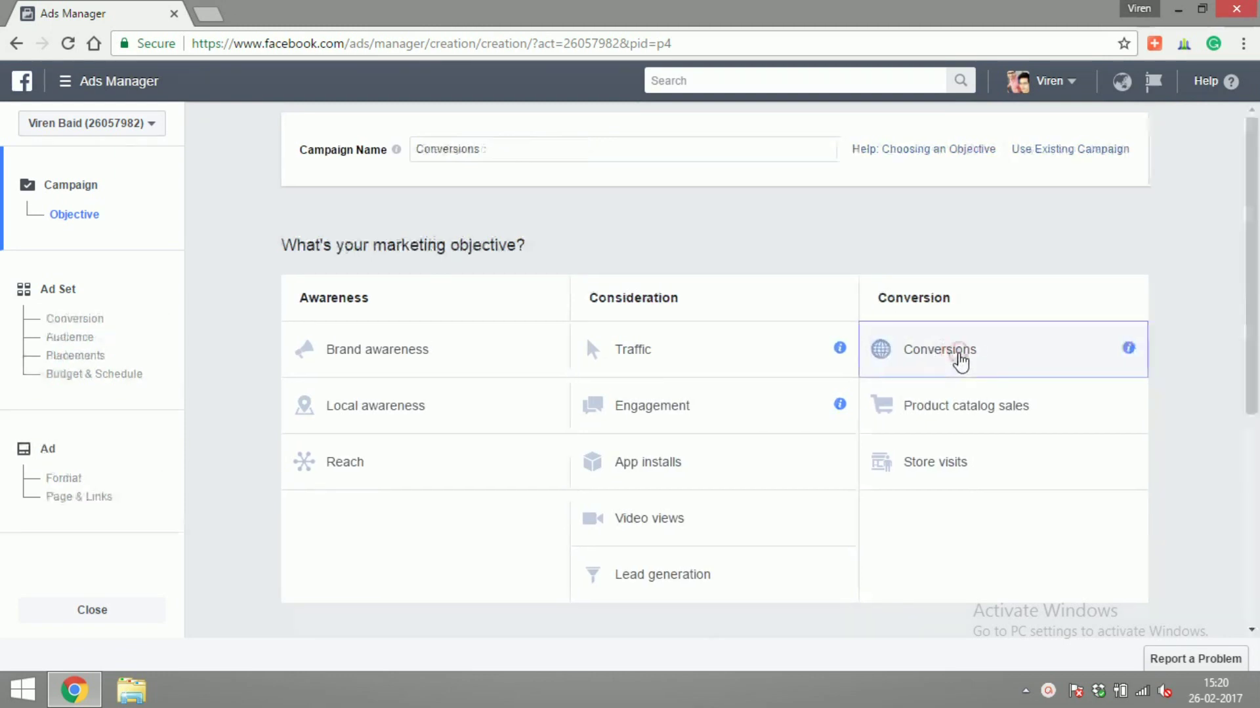
pyautogui.click(727, 500)
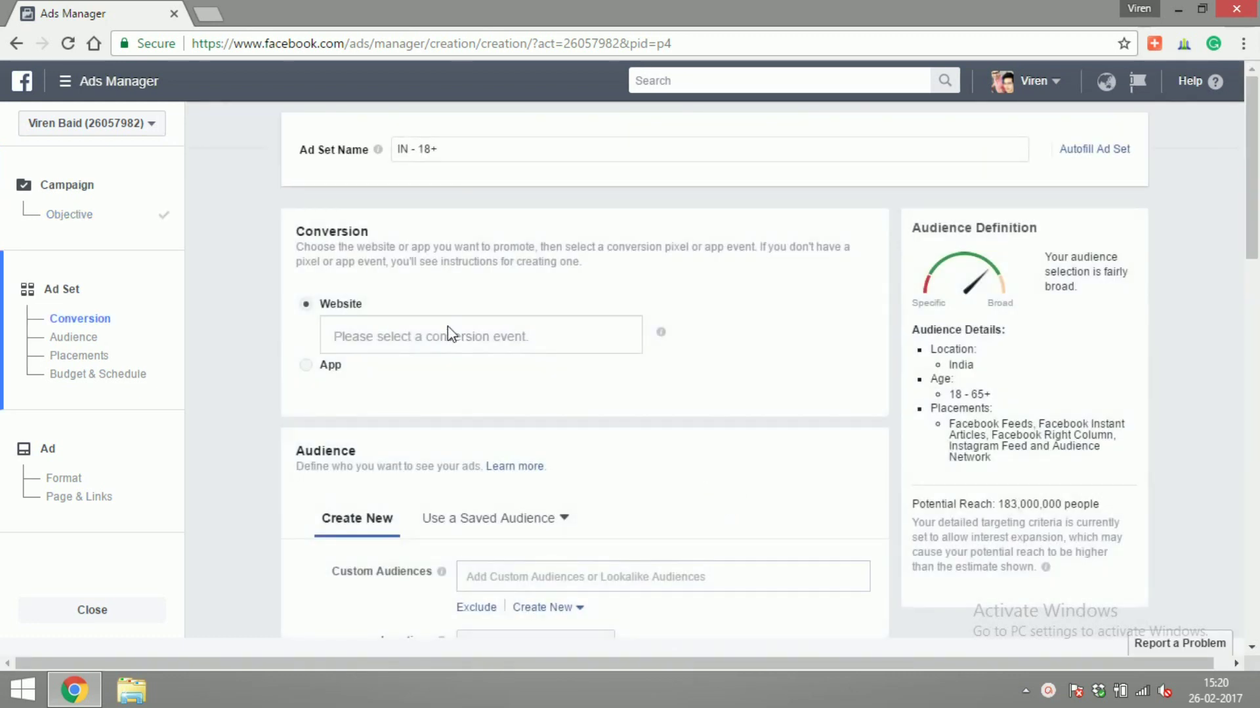
# Select Email Subscription as the ad set's conversion event
pyautogui.click(409, 339)
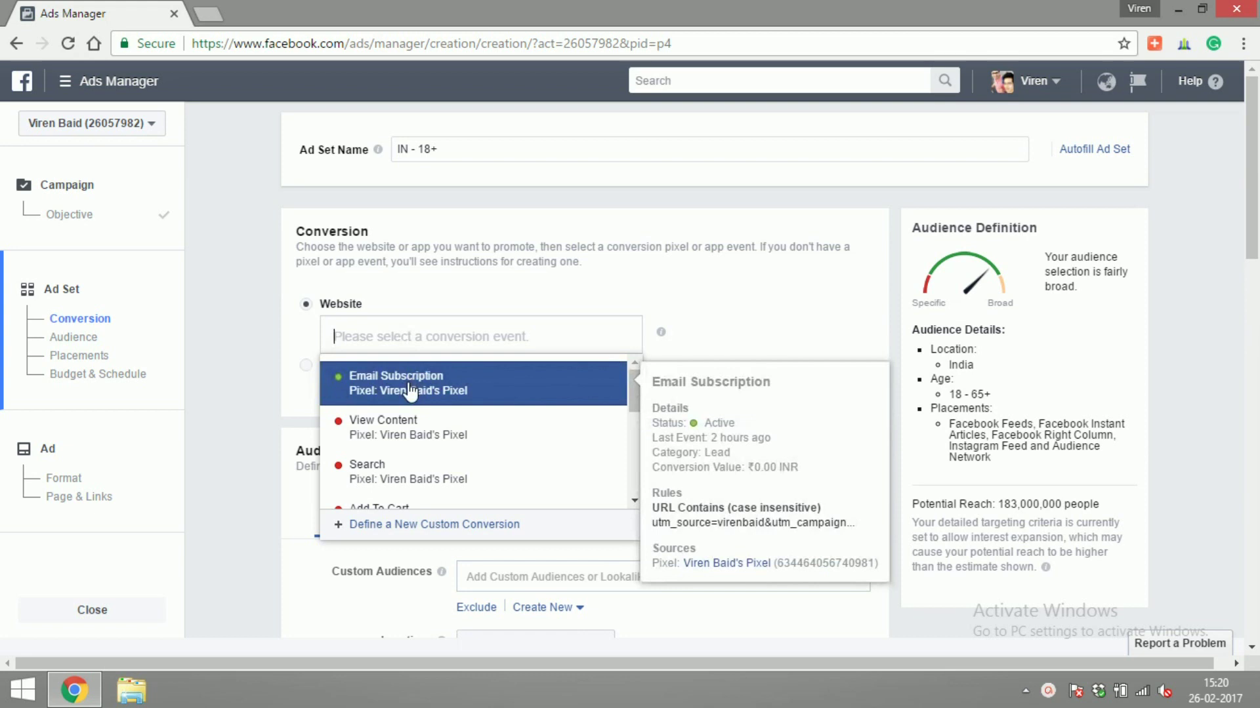
pyautogui.click(476, 393)
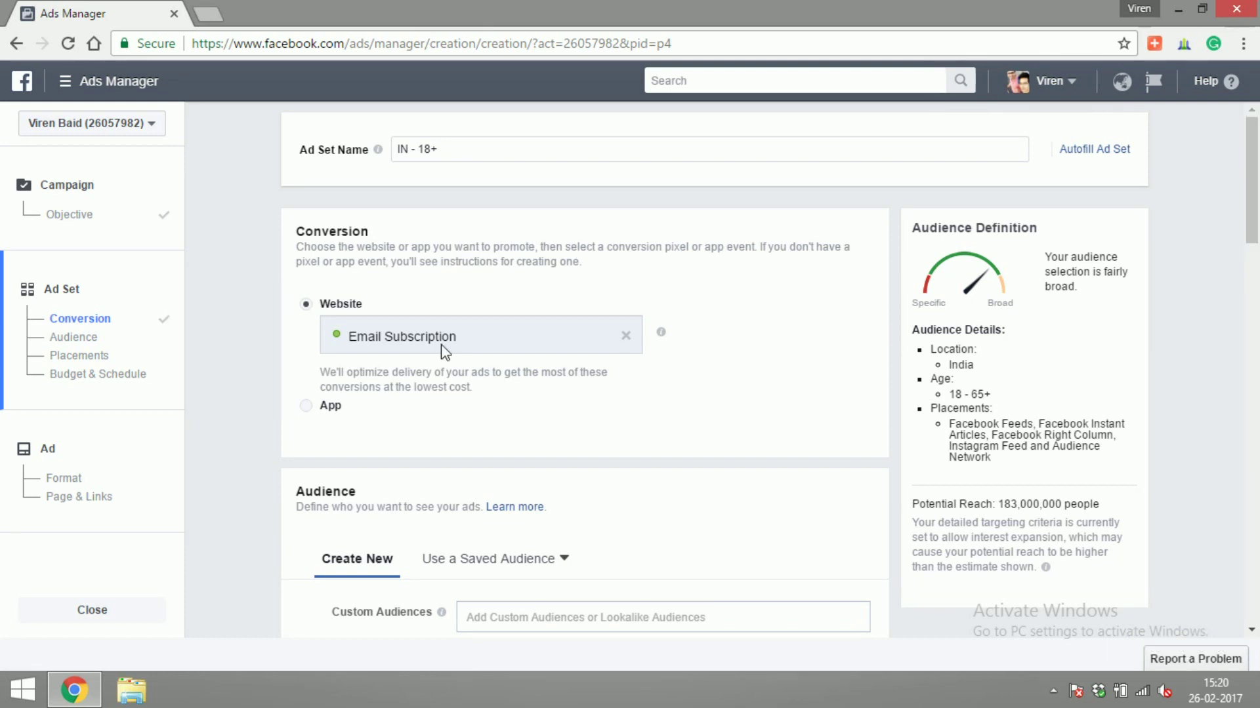
pyautogui.scroll(-5, 445, 353)
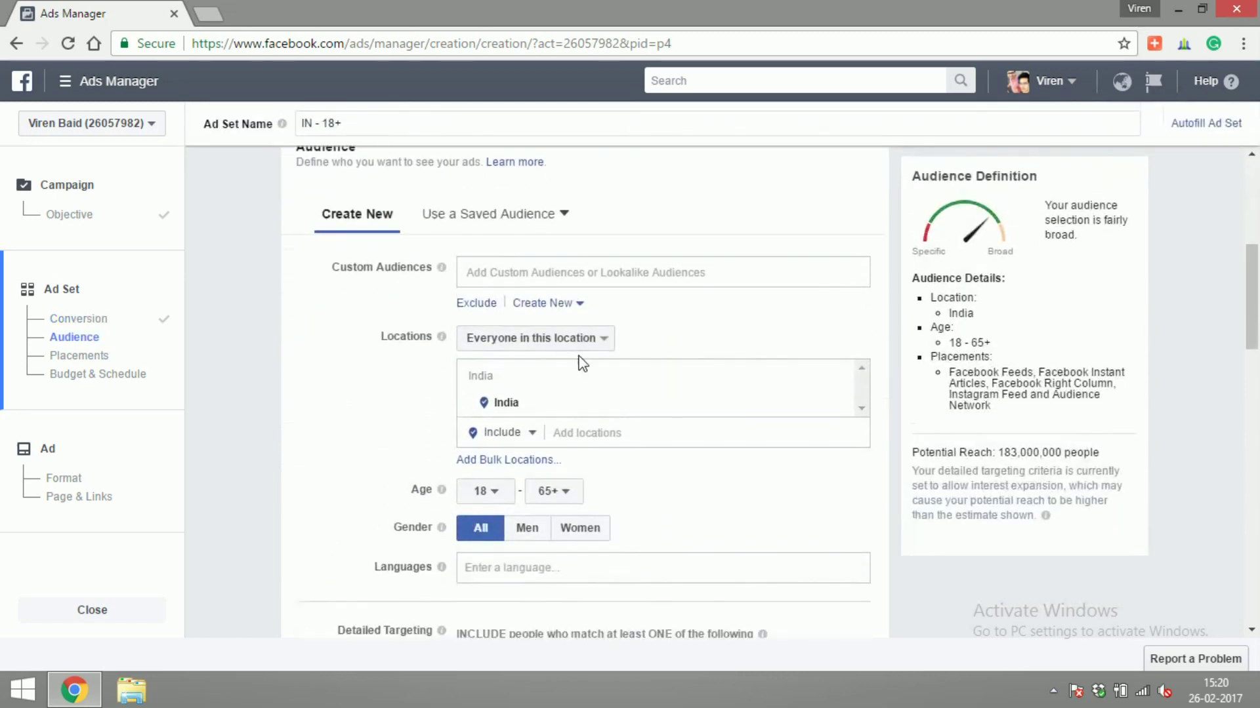
# Replace India with Mumbai in the ad set's audience locations
pyautogui.moveTo(838, 380)
pyautogui.click(838, 381)
pyautogui.click(523, 272)
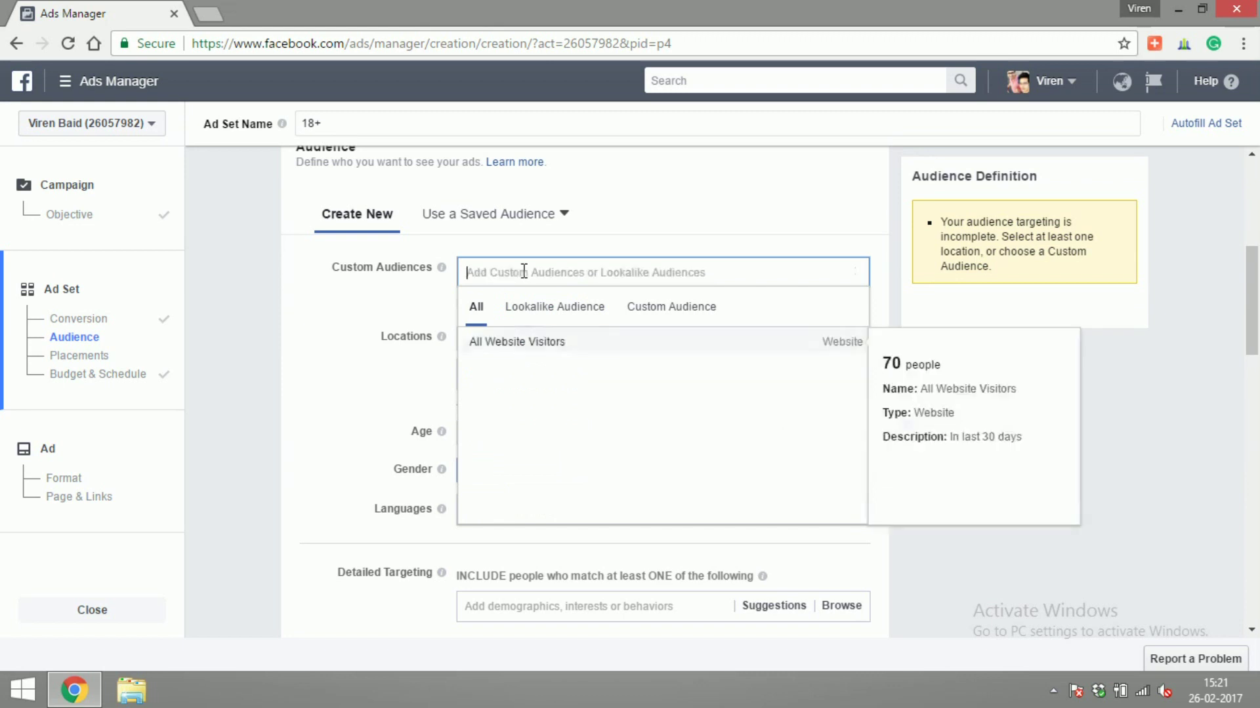
pyautogui.click(368, 313)
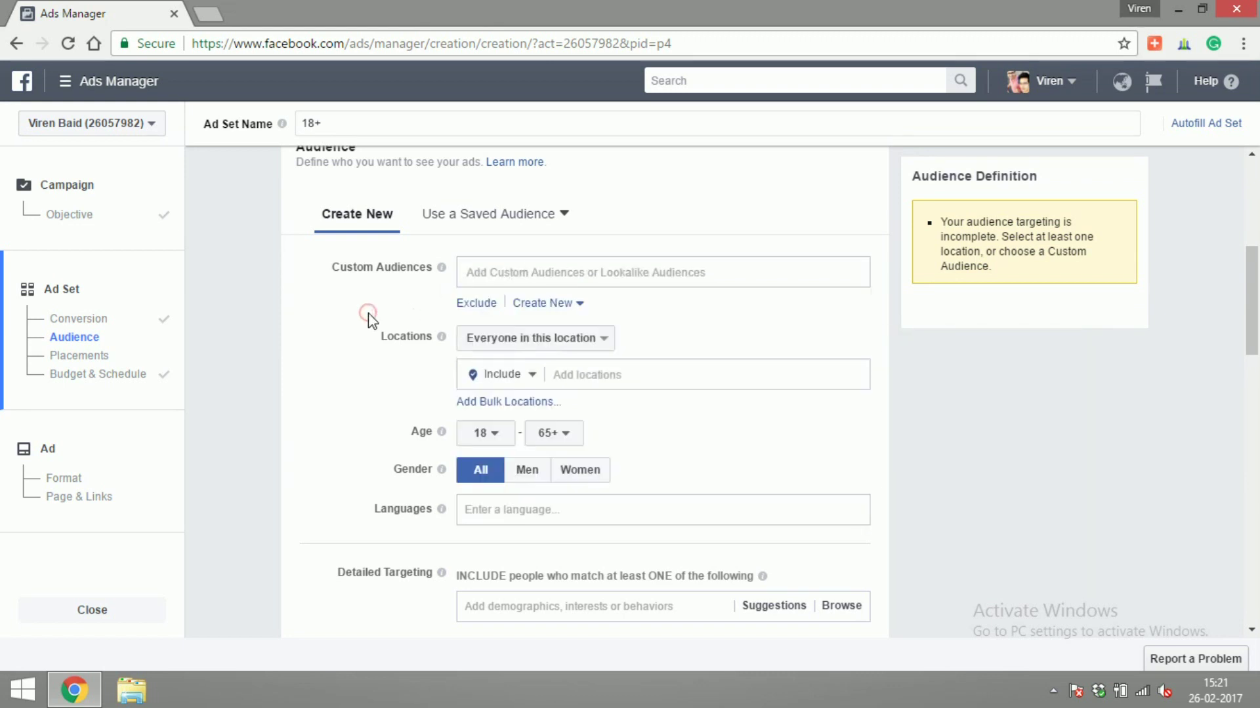
pyautogui.click(577, 379)
pyautogui.write('mumbai')
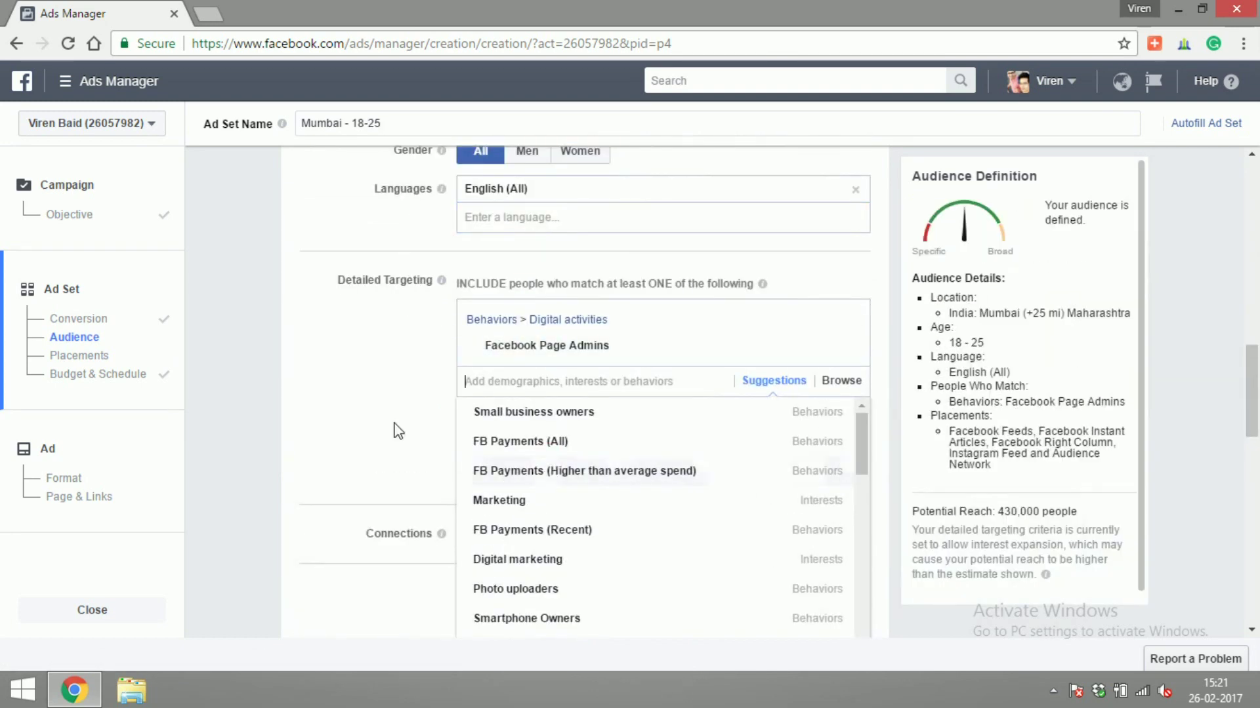
pyautogui.click(398, 431)
pyautogui.moveTo(1251, 387); pyautogui.dragTo(1256, 414)
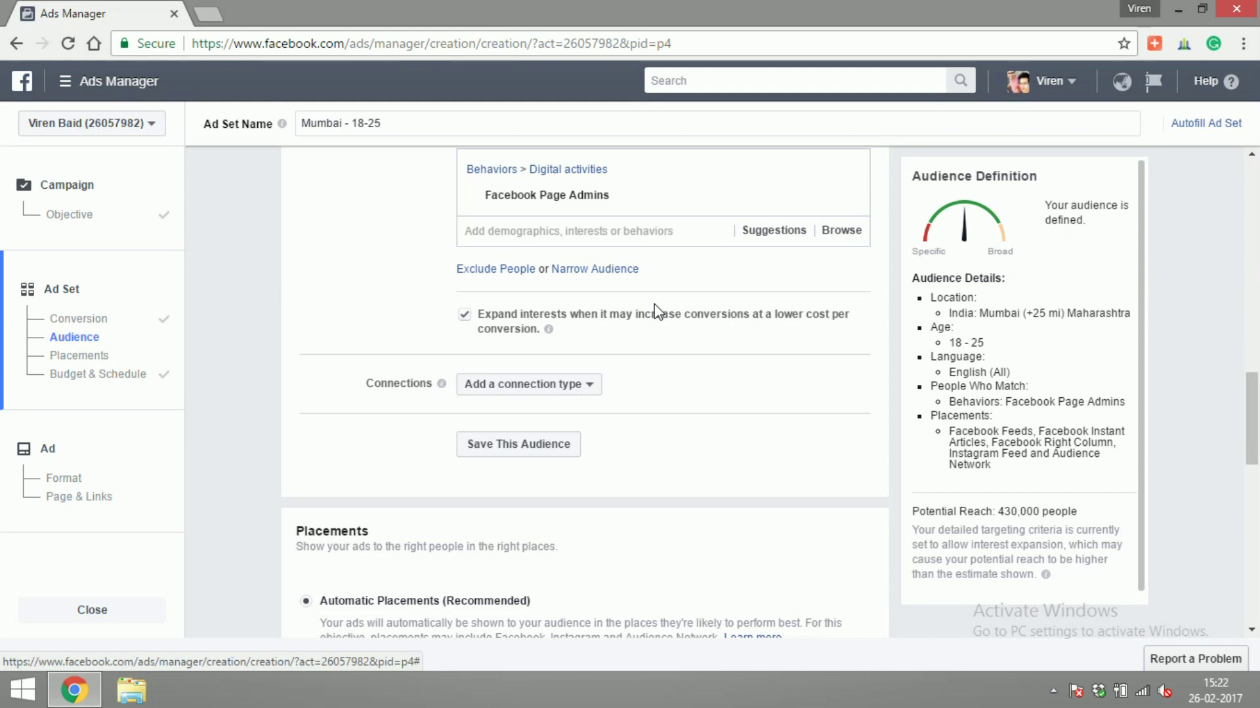
pyautogui.moveTo(1252, 426); pyautogui.dragTo(1256, 536)
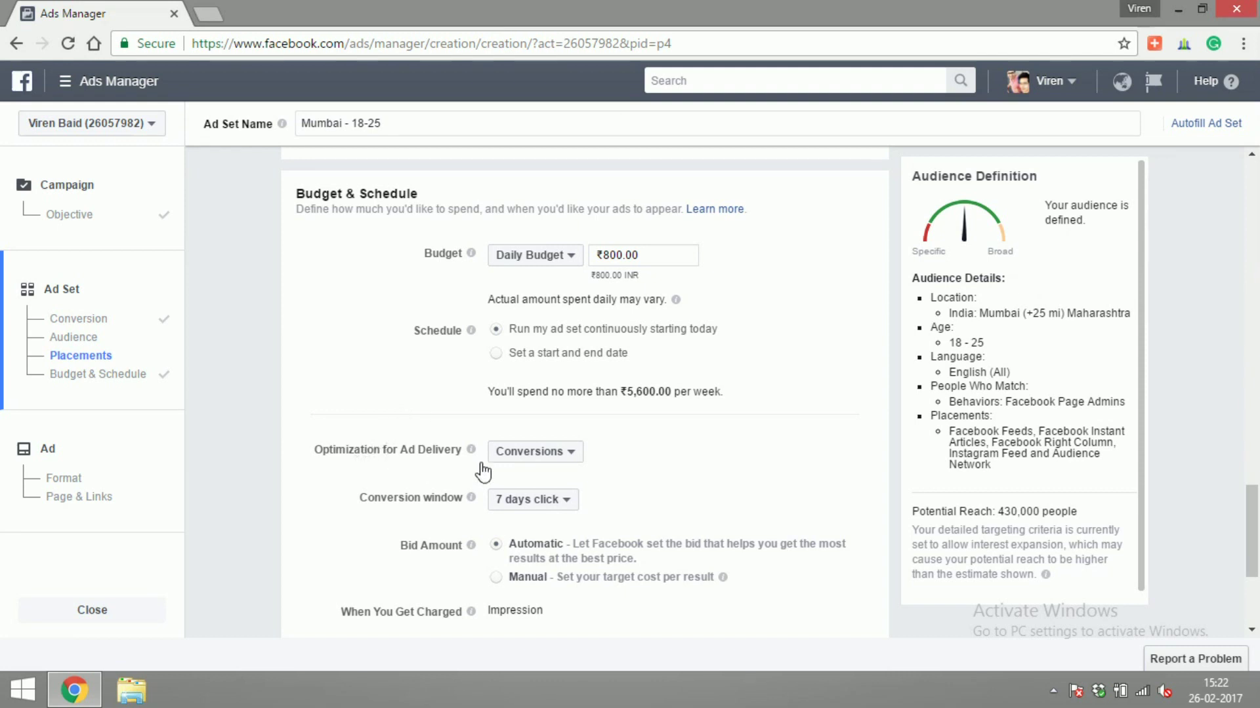
pyautogui.click(527, 458)
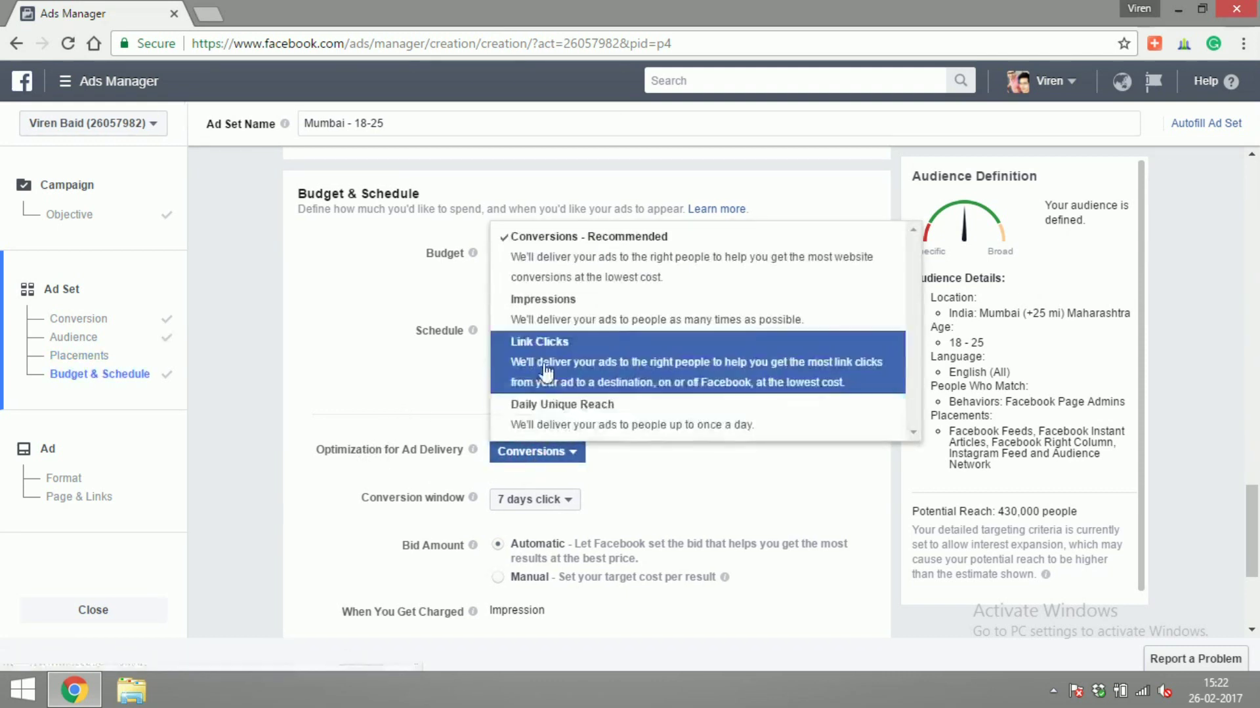
pyautogui.click(623, 475)
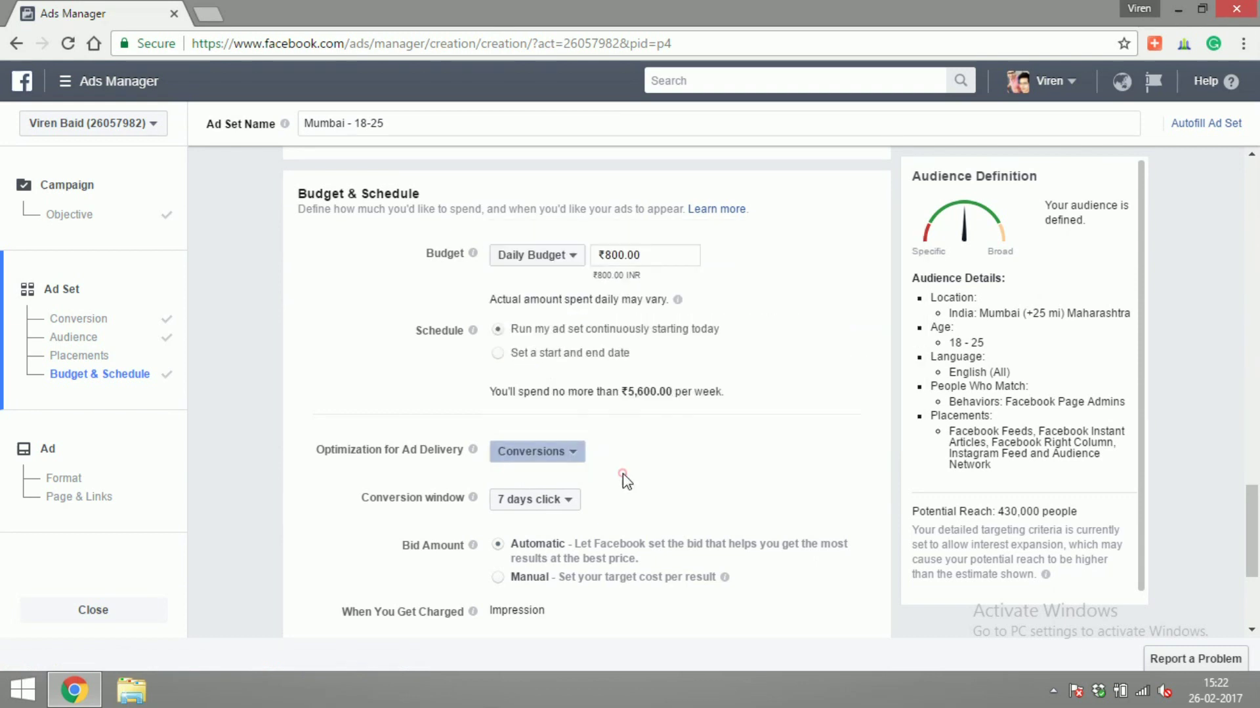
pyautogui.scroll(-1, 591, 440)
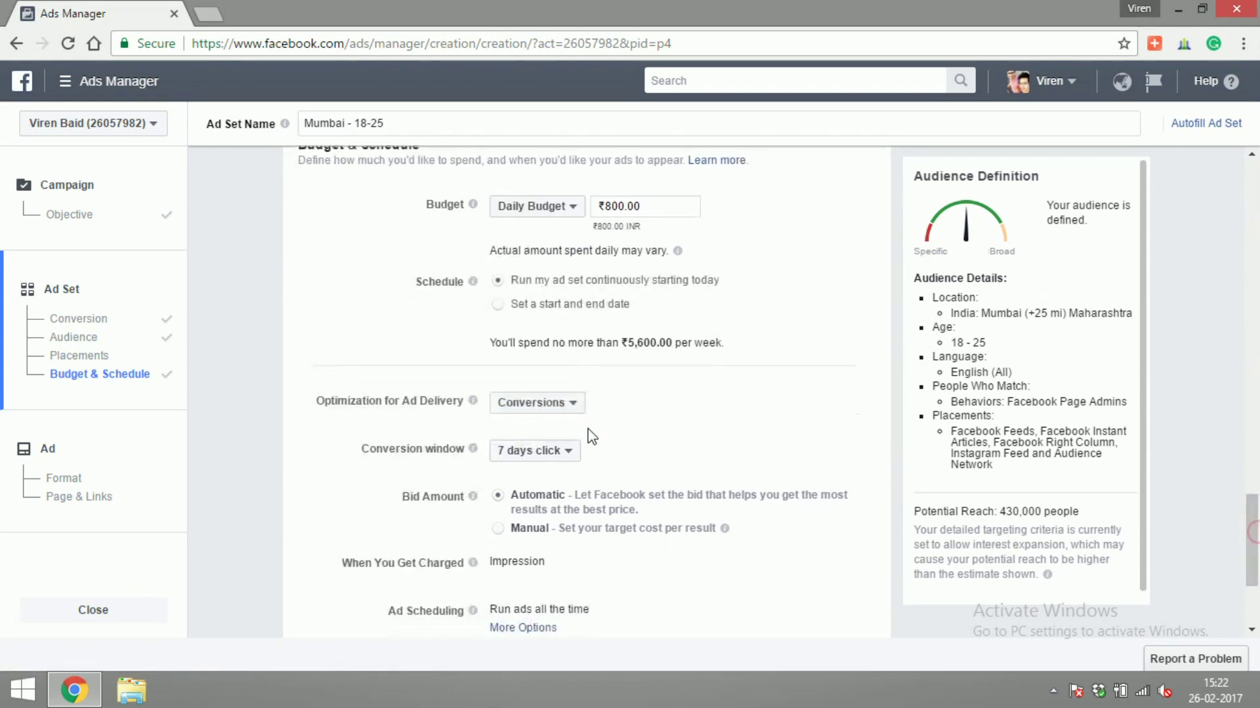
pyautogui.click(540, 452)
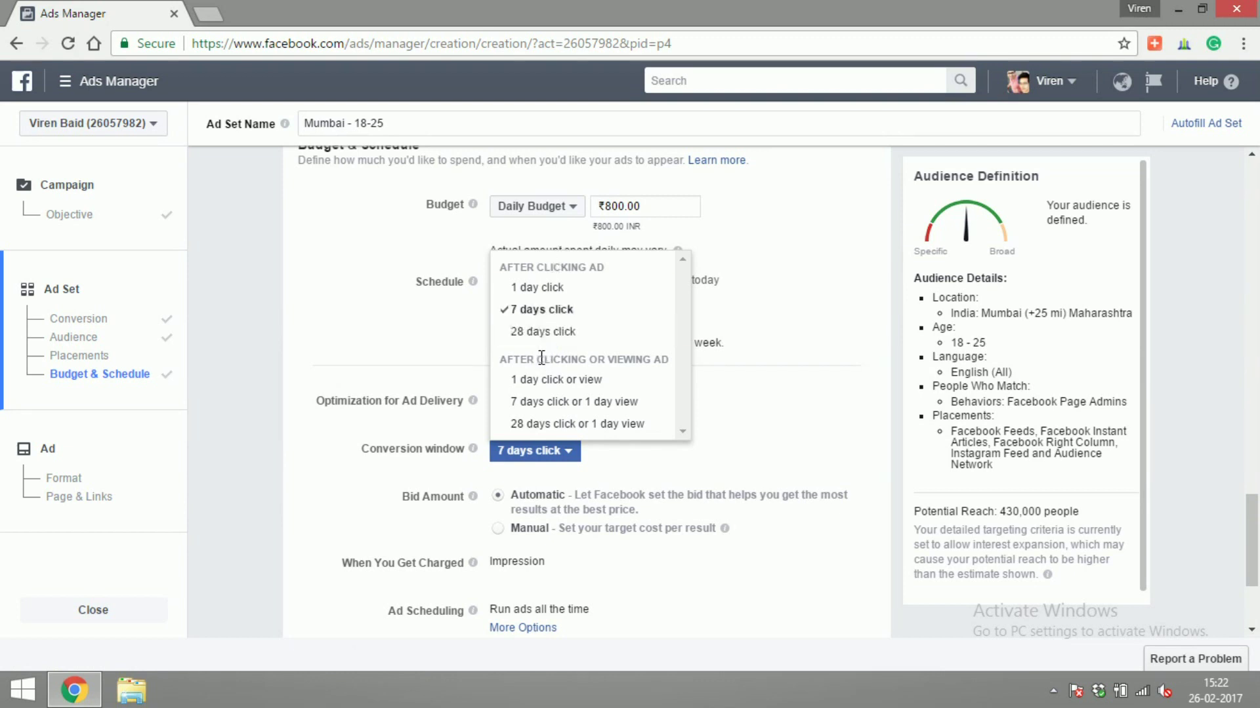
pyautogui.click(535, 309)
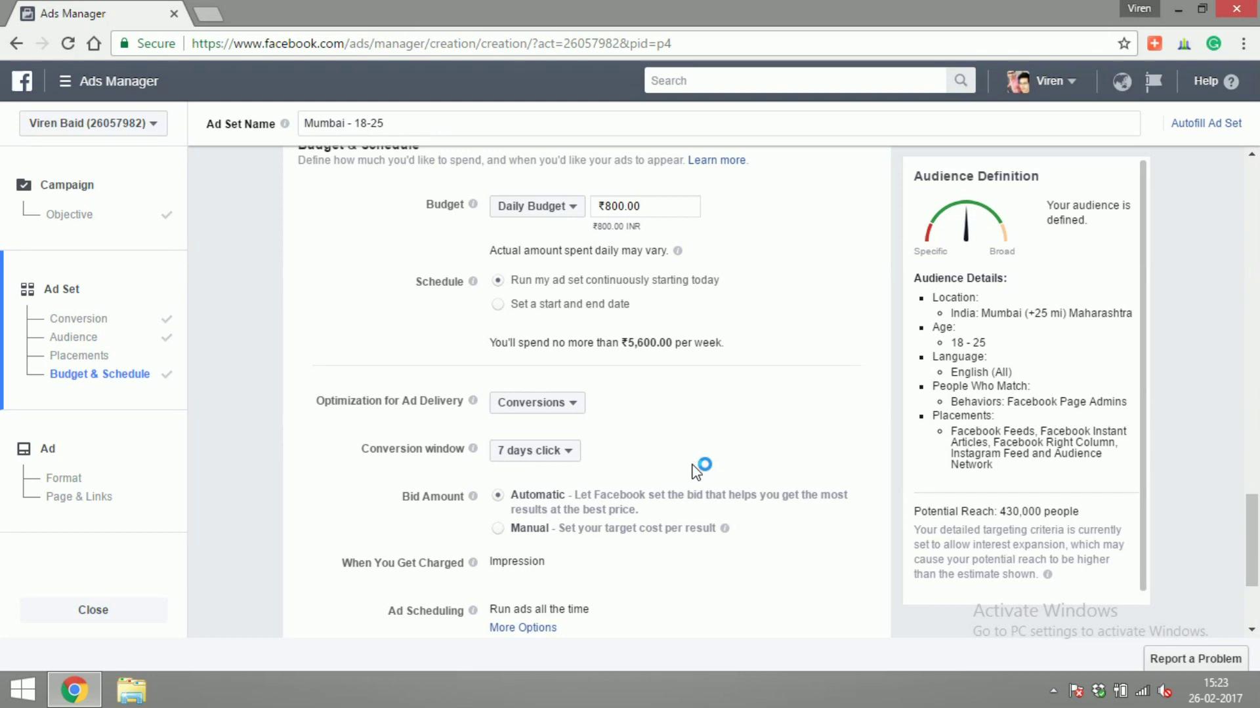
pyautogui.moveTo(472, 448)
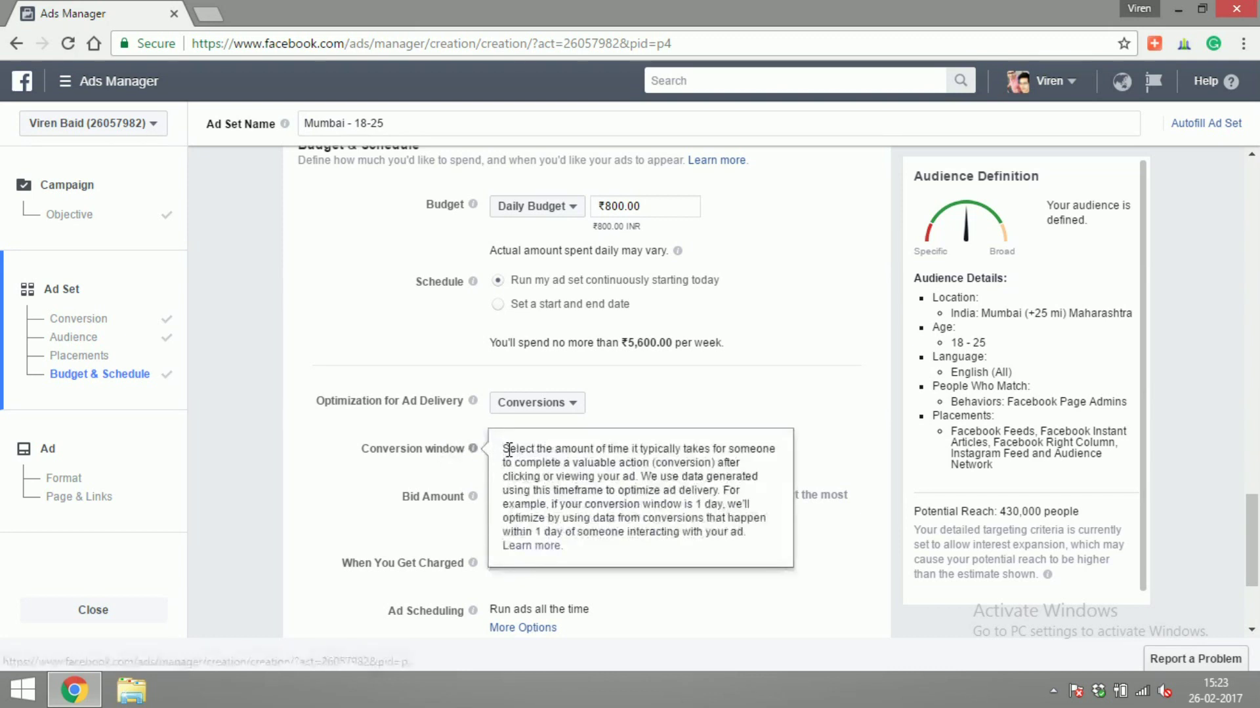
pyautogui.click(561, 451)
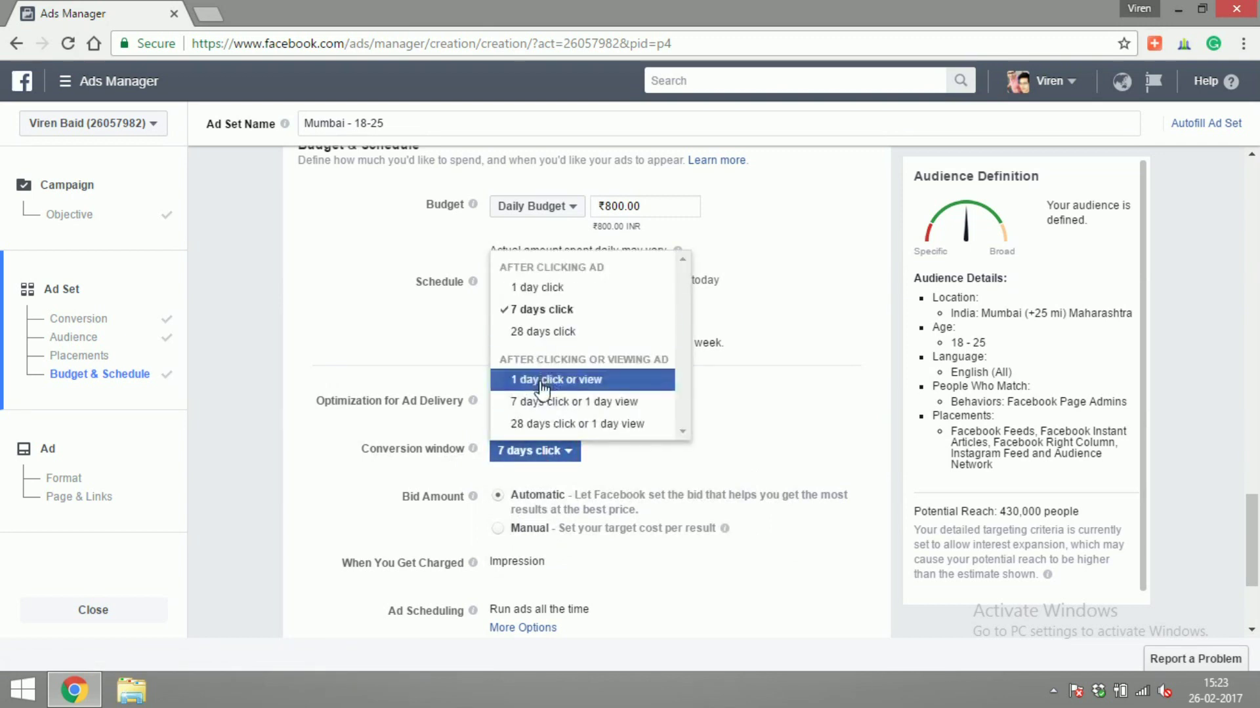
pyautogui.click(705, 470)
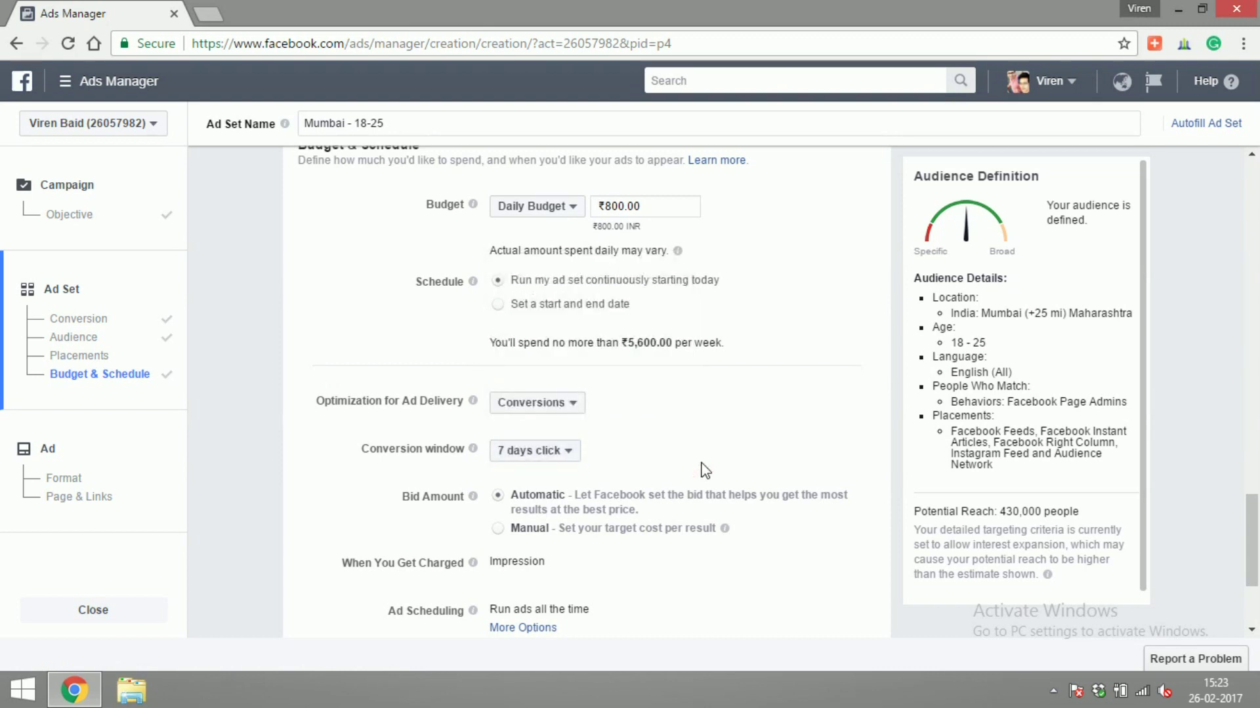
pyautogui.click(534, 453)
pyautogui.click(605, 474)
pyautogui.moveTo(1254, 532); pyautogui.dragTo(1254, 562)
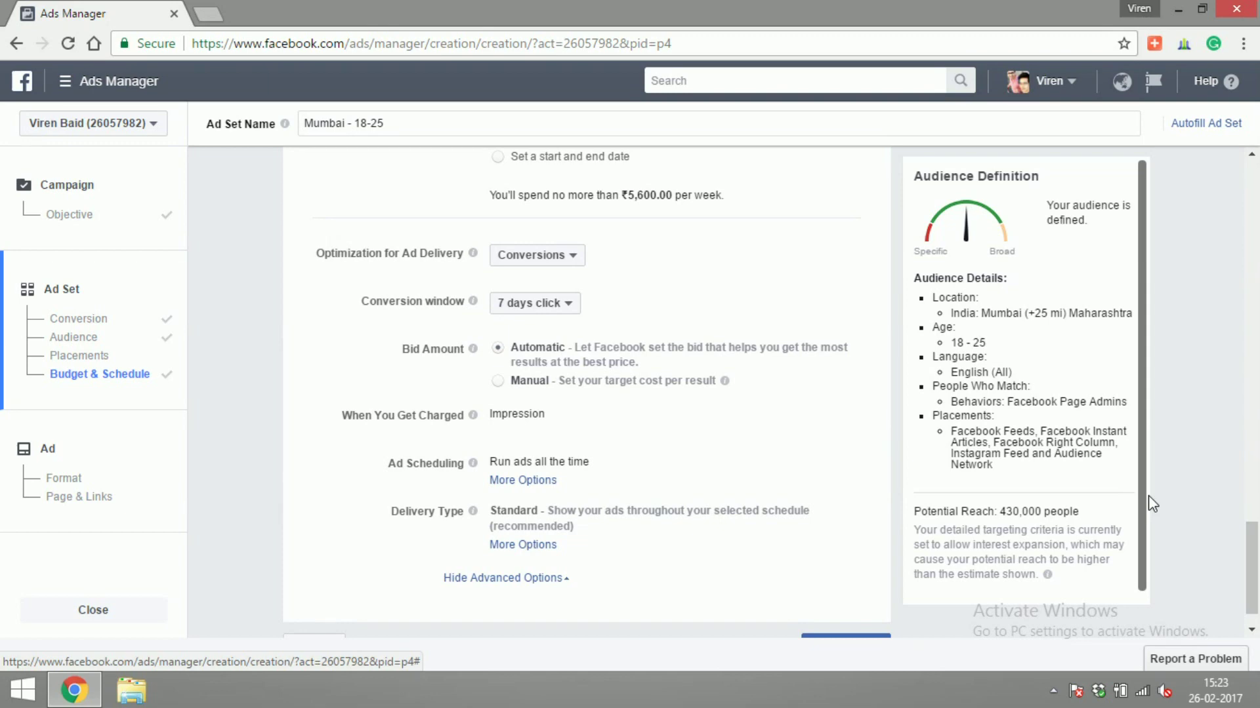
# Go to the Pixels page, leaving ad creation with changes saved
pyautogui.click(95, 82)
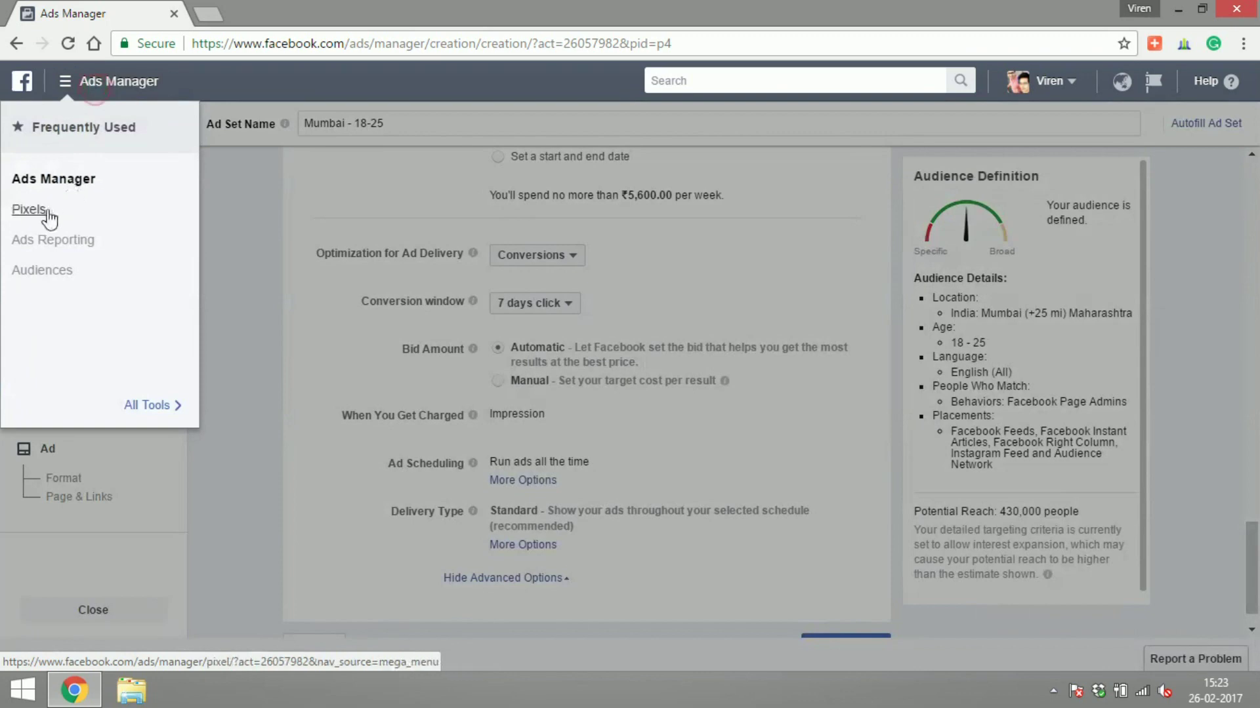
pyautogui.click(47, 212)
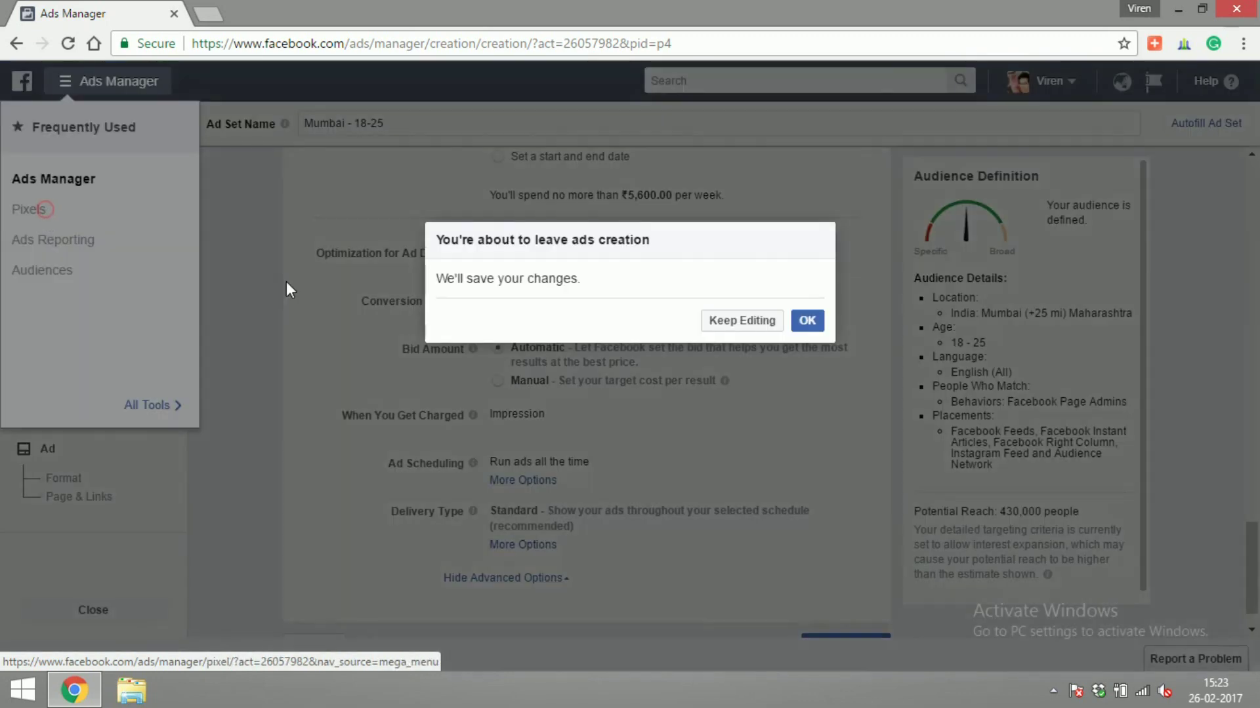
pyautogui.click(806, 321)
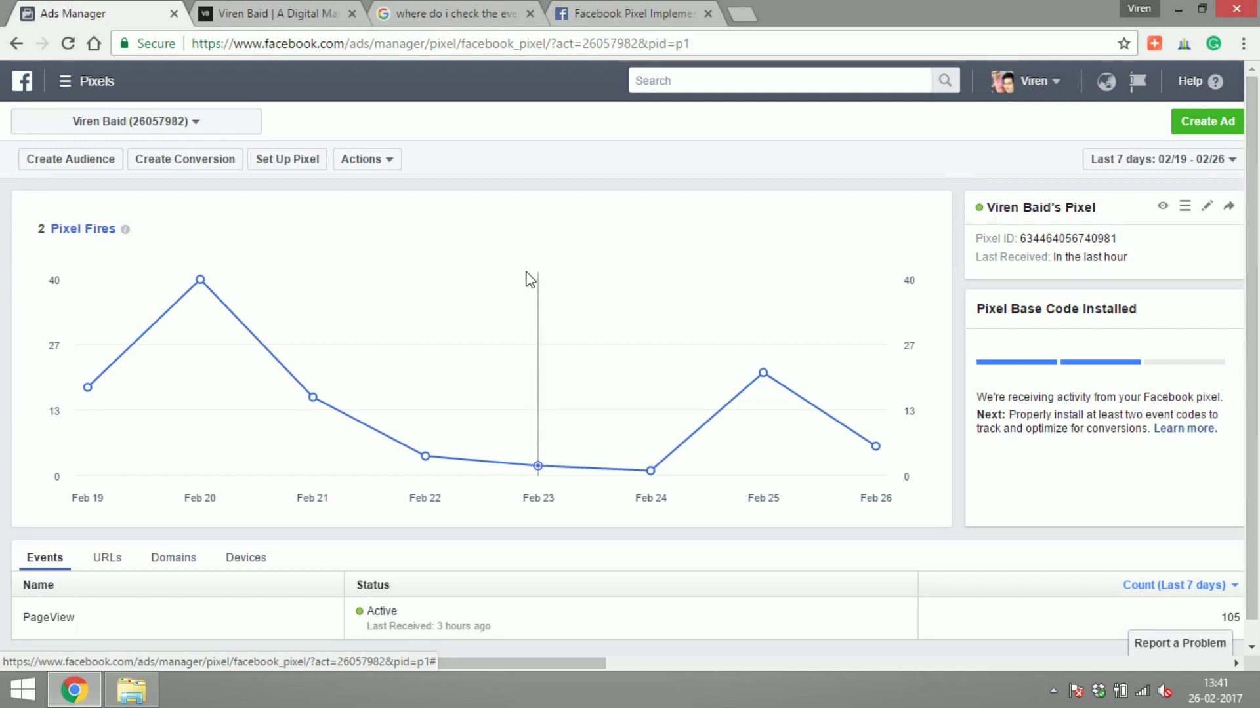
pyautogui.scroll(-1, 530, 280)
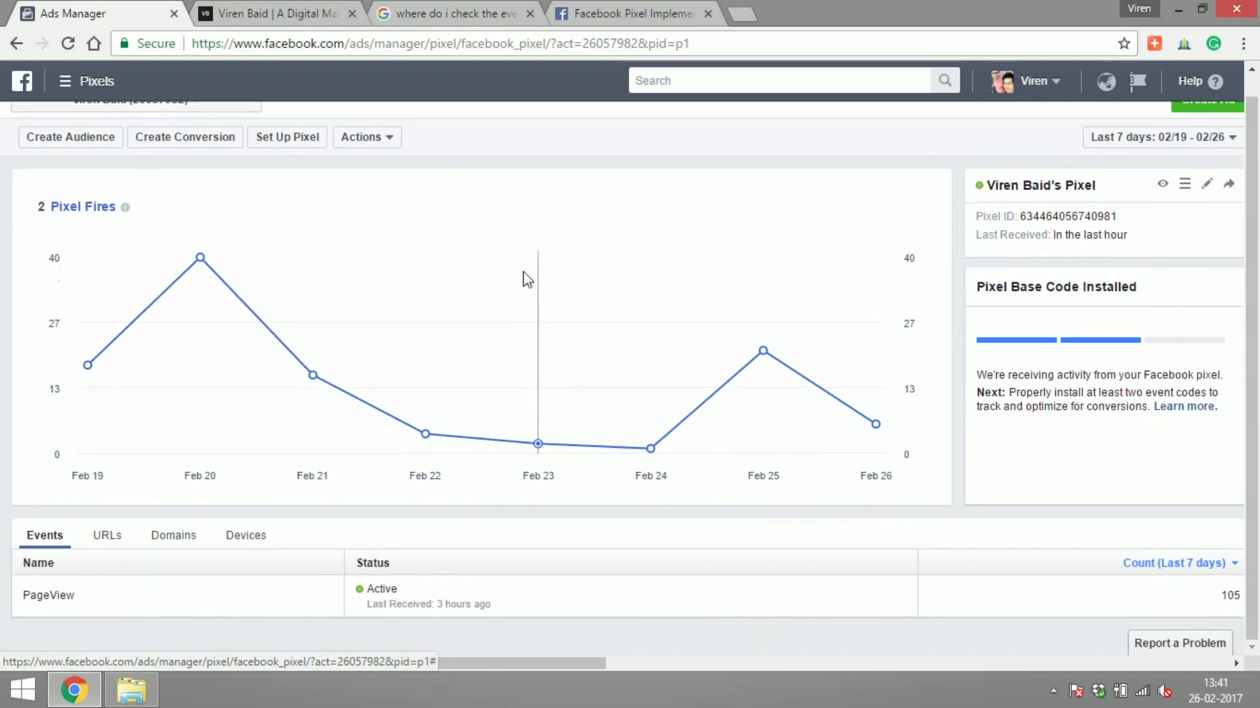